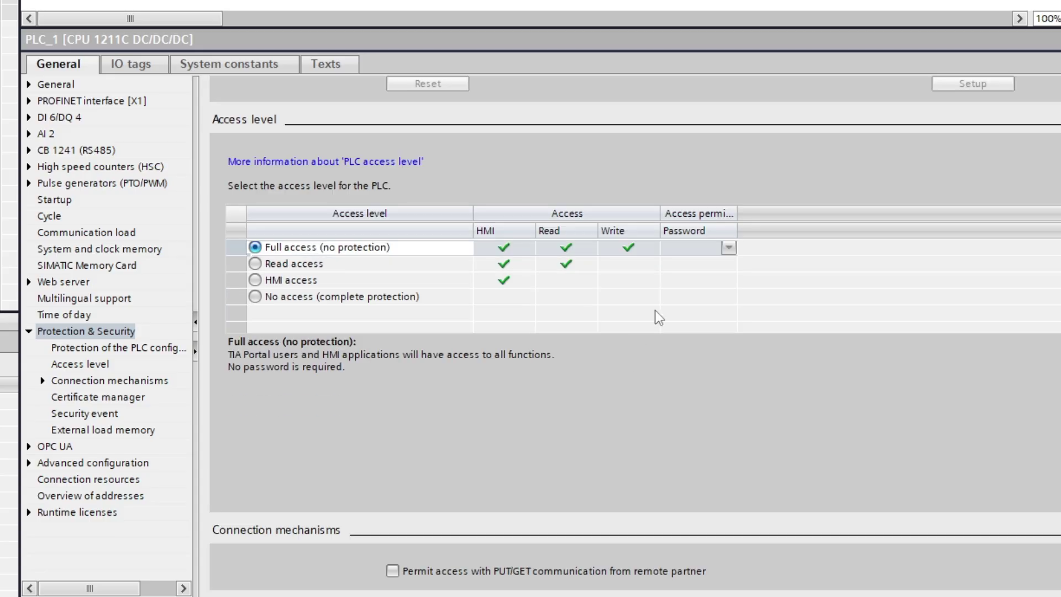
- Permit access with PUT/GET communication from remote partners in the PLC_1 protection settings and collapse its properties
{"action": "scroll", "coordinate": [604, 351], "scroll_direction": "down", "scroll_amount": 5}
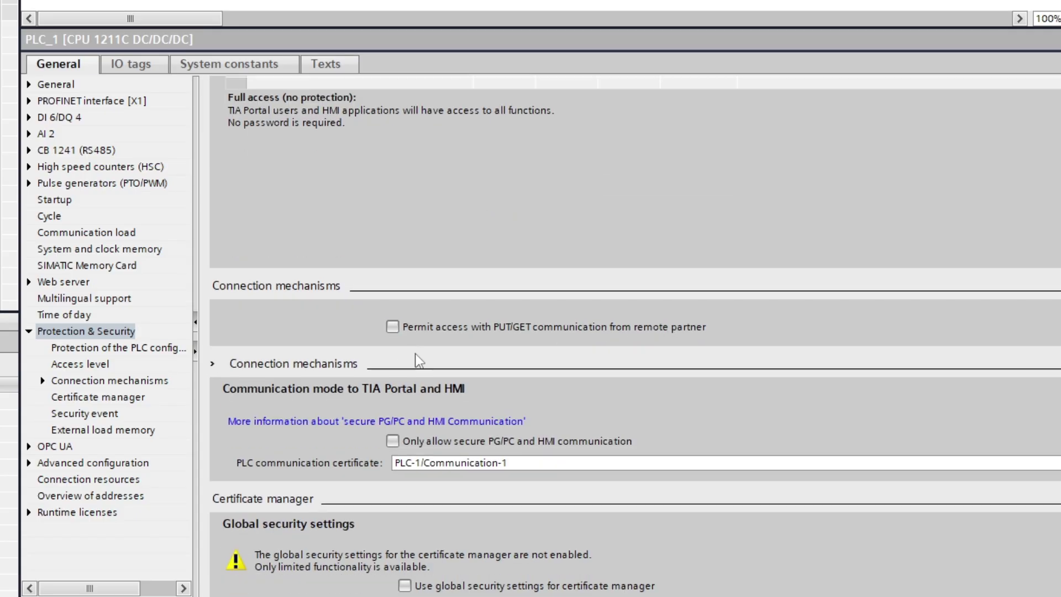
{"action": "left_click", "coordinate": [393, 327]}
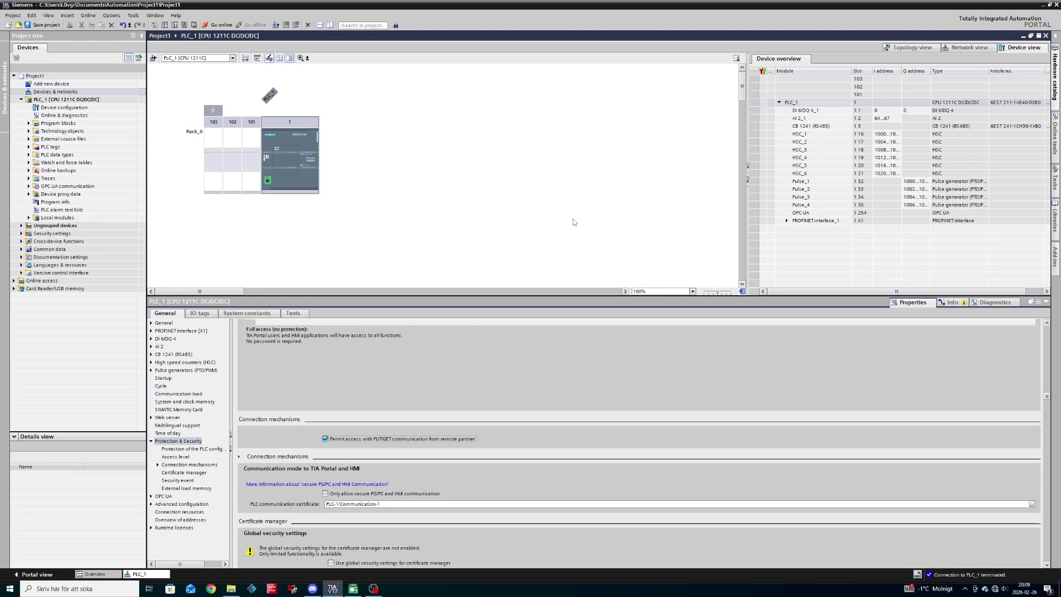
{"action": "left_click", "coordinate": [1004, 285]}
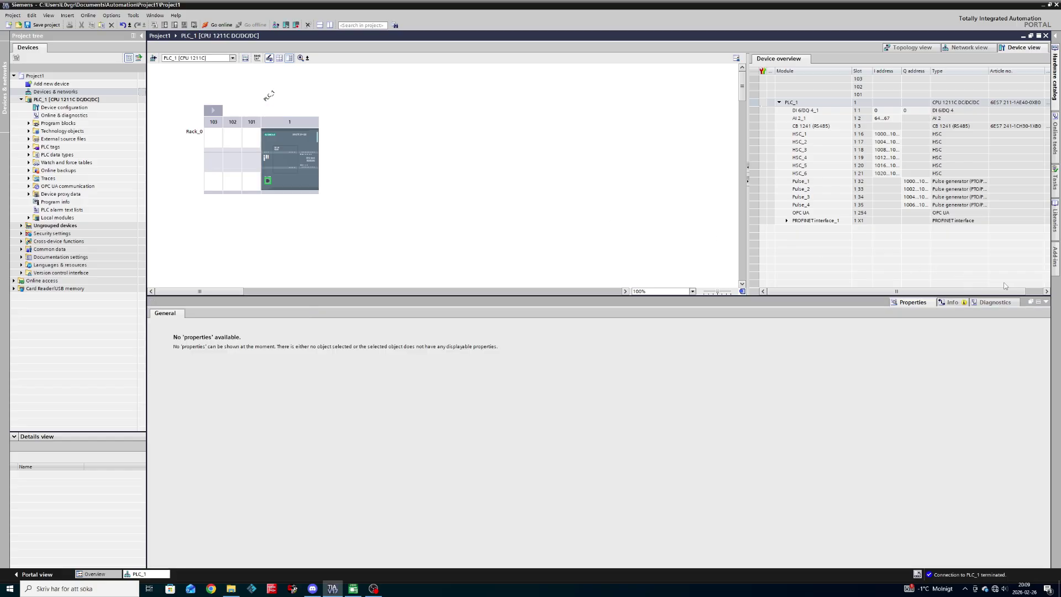
{"action": "left_click", "coordinate": [1045, 302]}
- Open the Main [OB1] program block and build Network 1 with a normally open contact M0.0 driving coil M0.1
{"action": "left_click", "coordinate": [29, 124]}
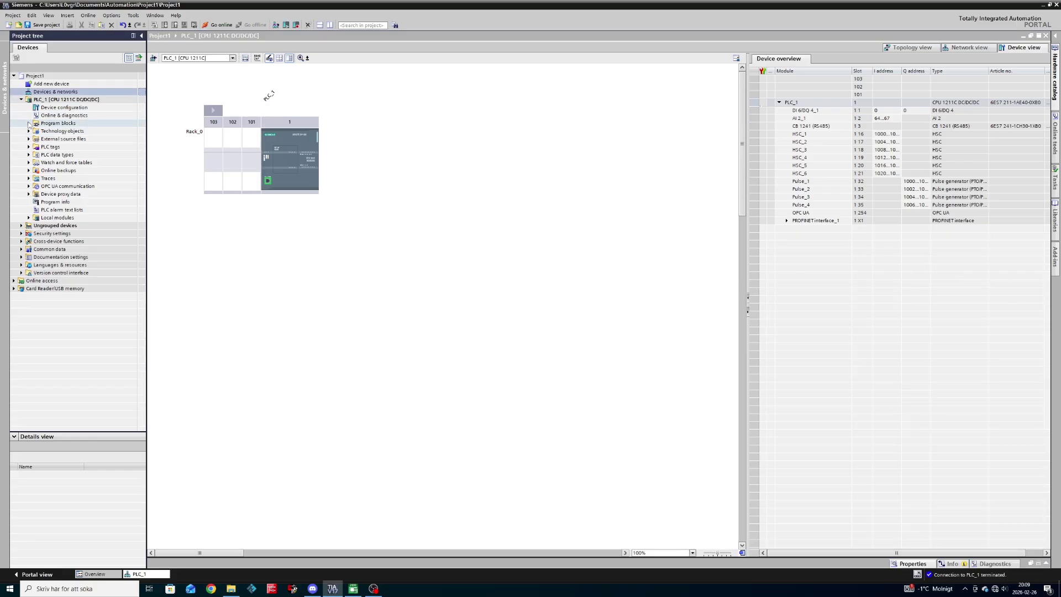
{"action": "double_click", "coordinate": [140, 139]}
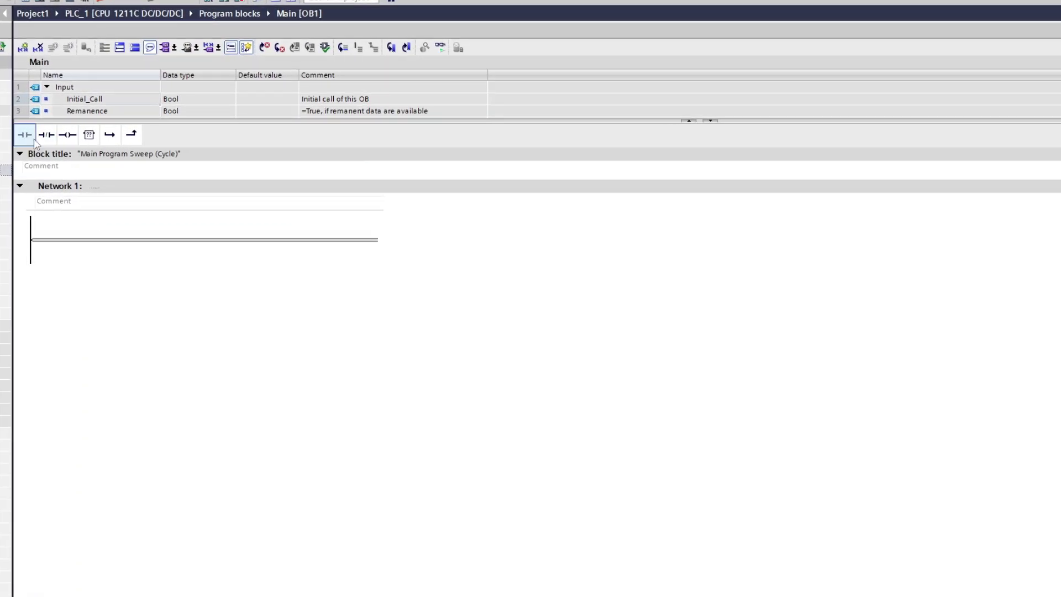
{"action": "left_click", "coordinate": [25, 135]}
{"action": "type", "text": "M0.0"}
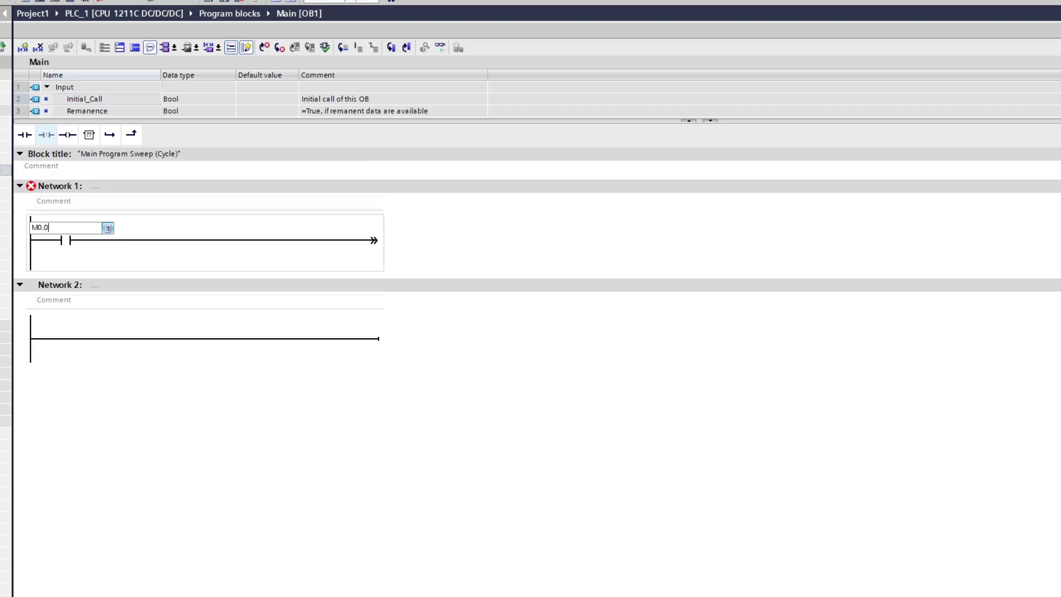
{"action": "key", "text": "Return"}
{"action": "left_click", "coordinate": [67, 135]}
{"action": "type", "text": "M0"}
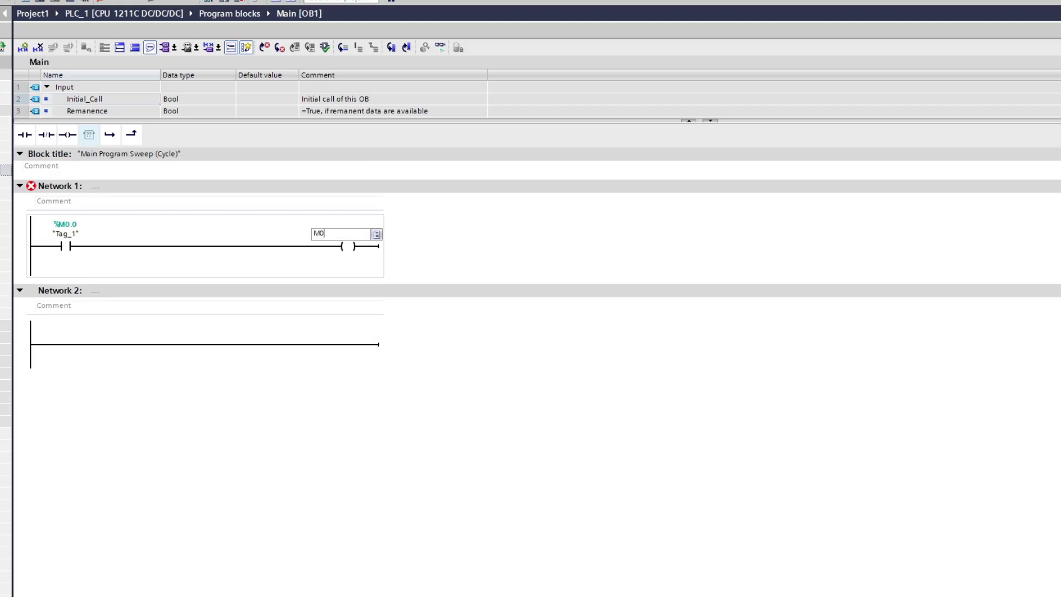
{"action": "type", "text": ".1"}
{"action": "key", "text": "Return"}
- Build Network 2 with a normally open contact M0.2 driving coil M0.3
{"action": "left_click_drag", "start_coordinate": [25, 135], "coordinate": [44, 345]}
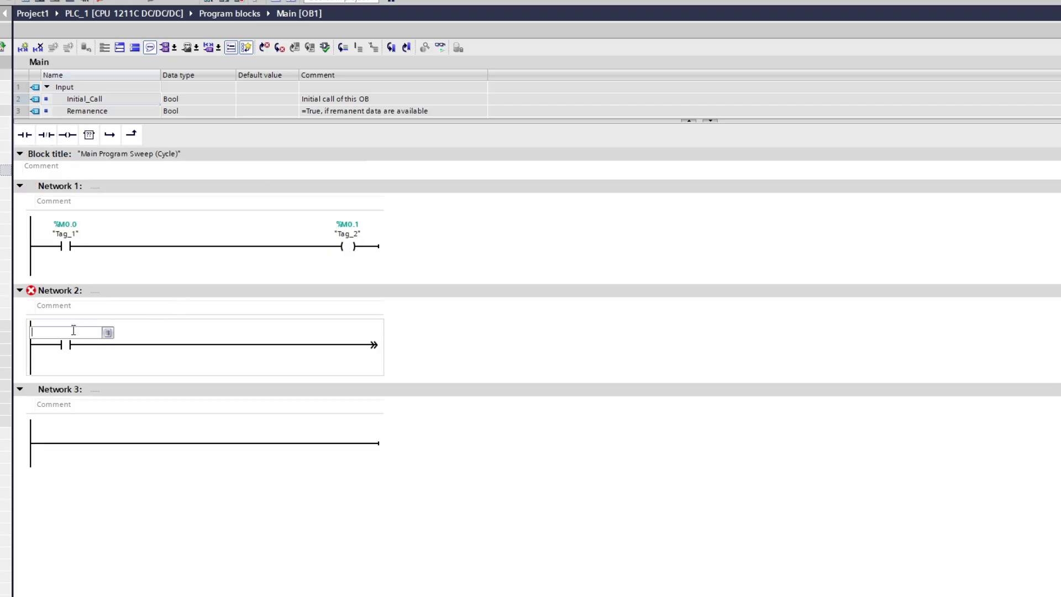
{"action": "type", "text": "M0.2"}
{"action": "key", "text": "Return"}
{"action": "left_click", "coordinate": [67, 135]}
{"action": "type", "text": "M0.3"}
{"action": "key", "text": "Return"}
- Add a MOVE instruction to Network 3 that copies MW200 to MW202
{"action": "left_click_drag", "start_coordinate": [89, 134], "coordinate": [160, 449]}
{"action": "type", "text": "MOVE"}
{"action": "key", "text": "Return"}
{"action": "type", "text": "MW200"}
{"action": "key", "text": "Return"}
{"action": "type", "text": "MW202"}
{"action": "key", "text": "Return"}
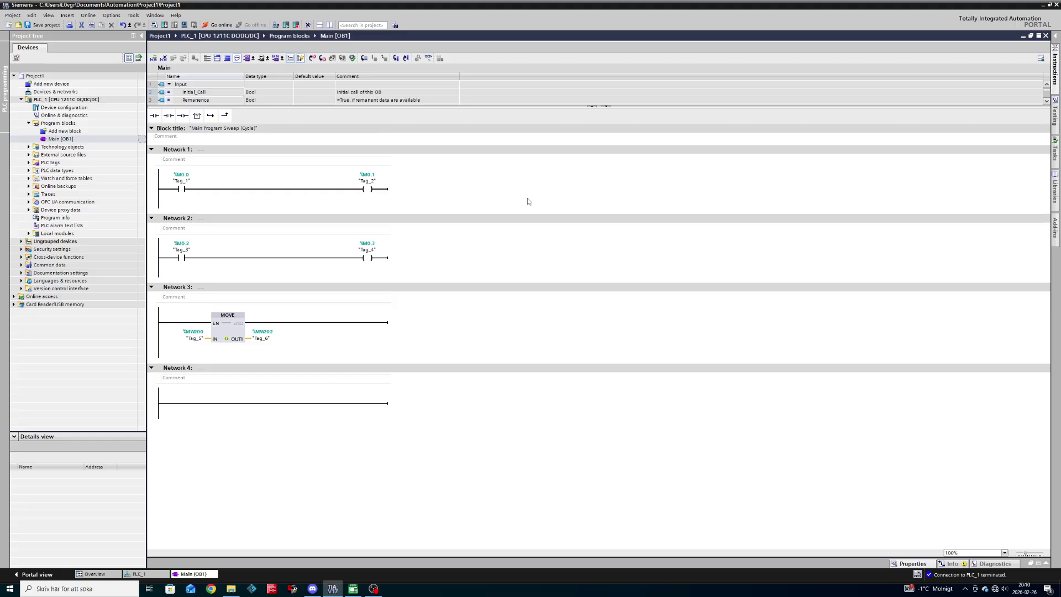
- Download PLC_1 with its hardware configuration and program to the device and finish the load
{"action": "left_click", "coordinate": [142, 78]}
{"action": "left_click", "coordinate": [154, 25]}
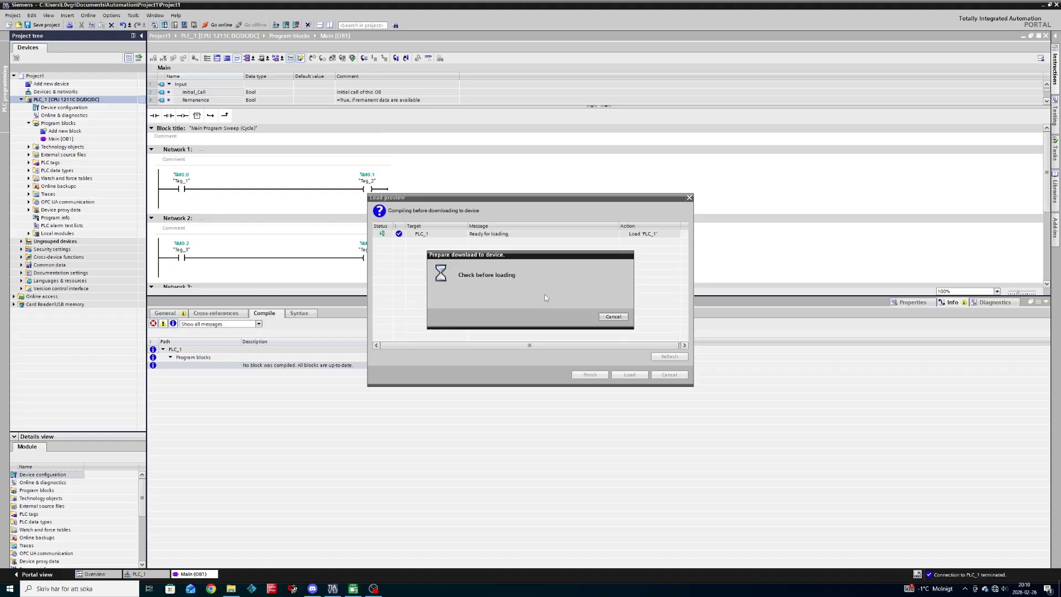
{"action": "key", "text": "Return"}
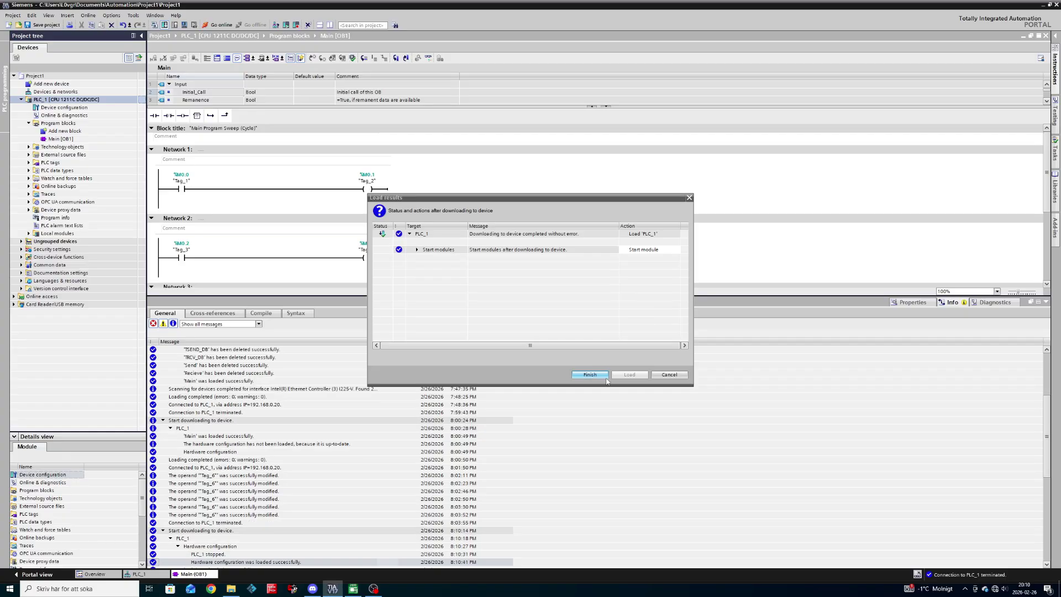
{"action": "left_click", "coordinate": [590, 374]}
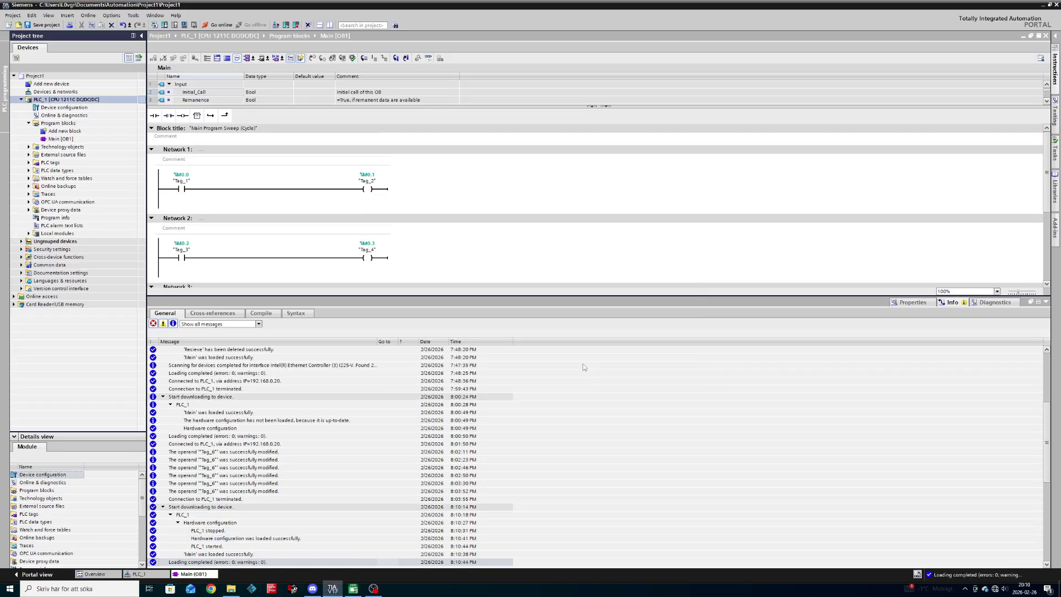
- Switch to GT Designer3 and start a new GOT2000 project with GOT type GT2107-W (800x480)
{"action": "left_click", "coordinate": [353, 588]}
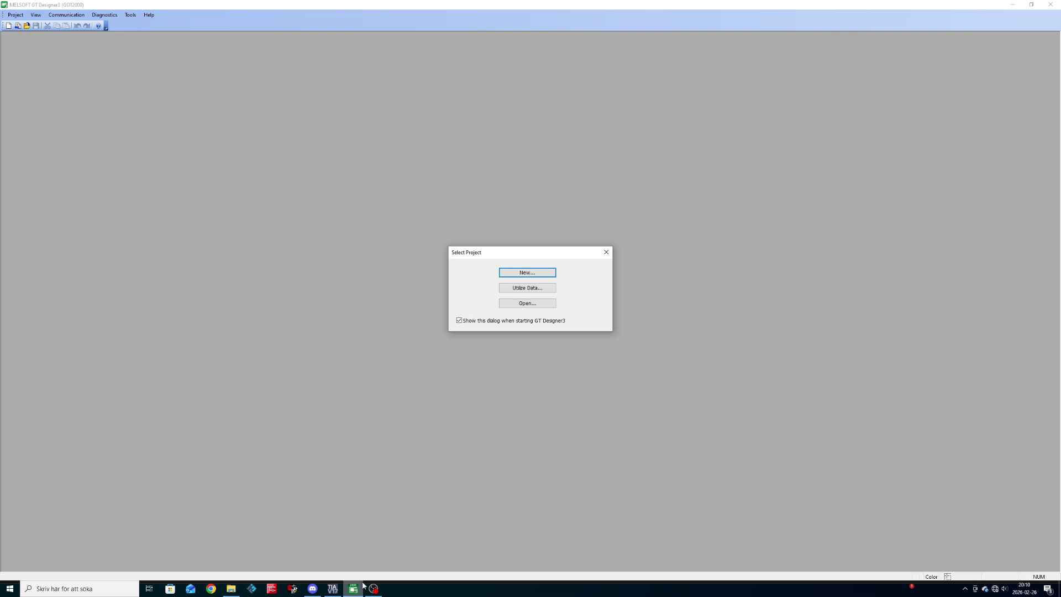
{"action": "left_click", "coordinate": [539, 272]}
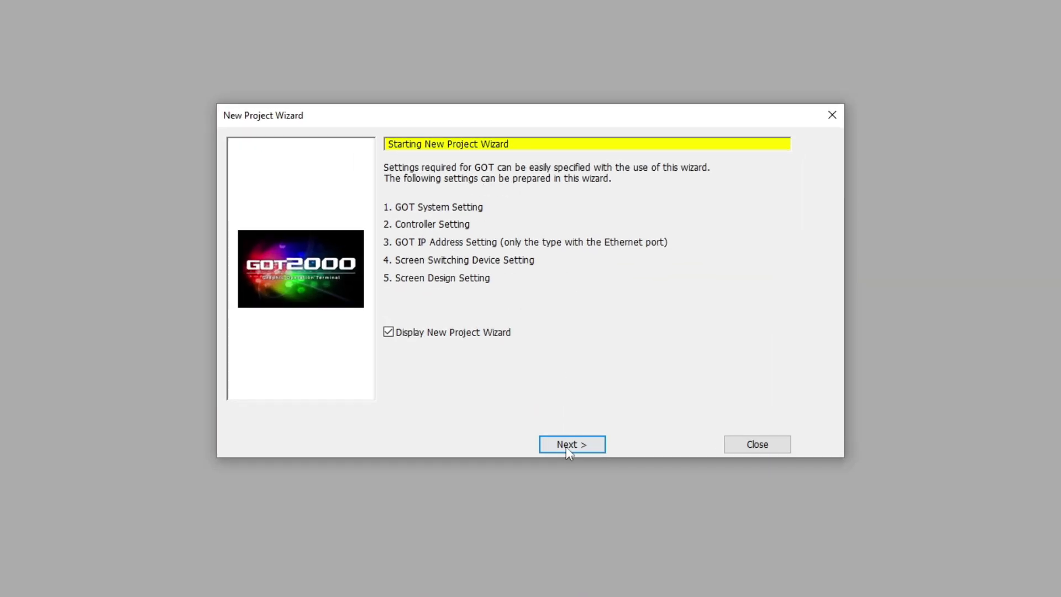
{"action": "left_click", "coordinate": [567, 447]}
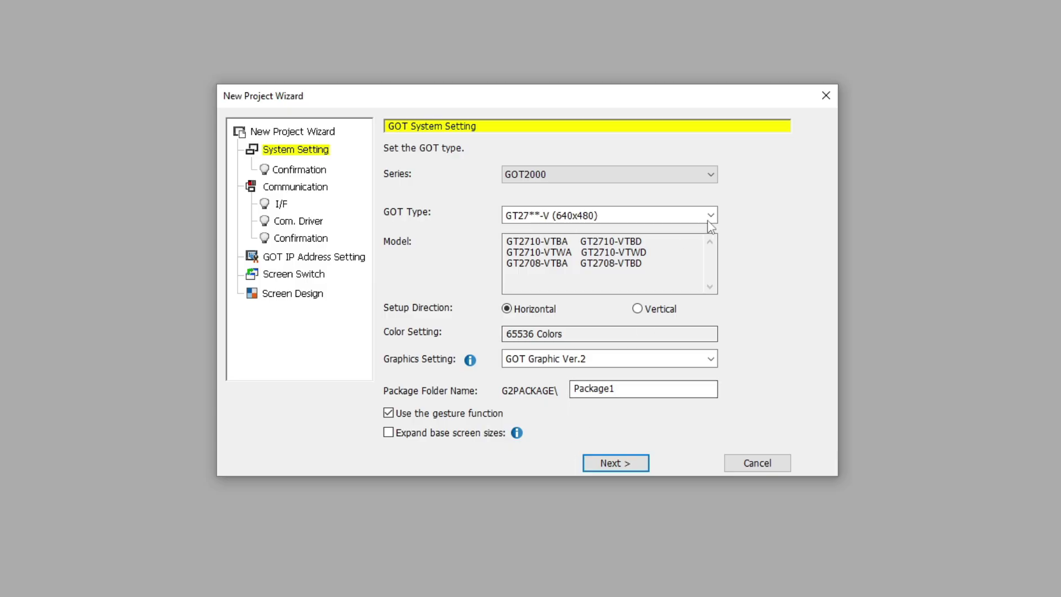
{"action": "left_click", "coordinate": [711, 216]}
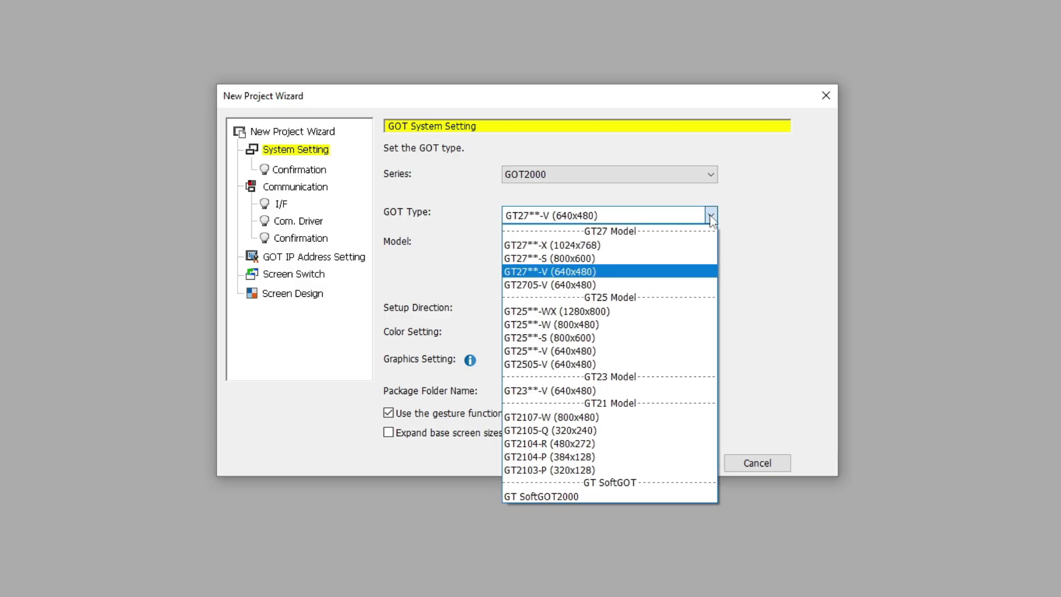
{"action": "left_click", "coordinate": [598, 417]}
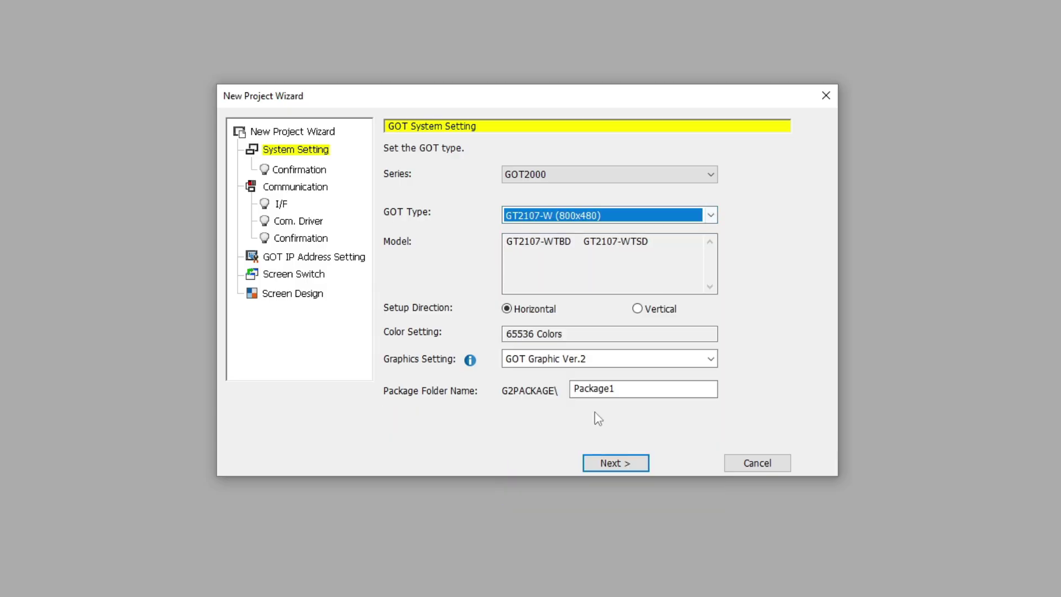
{"action": "left_click", "coordinate": [624, 460]}
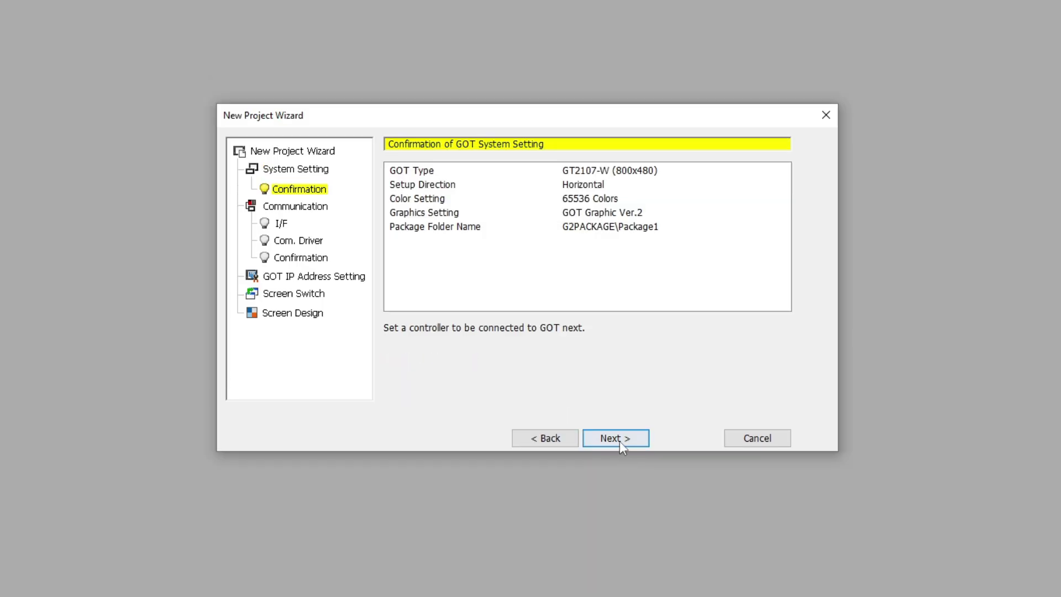
{"action": "left_click", "coordinate": [619, 441]}
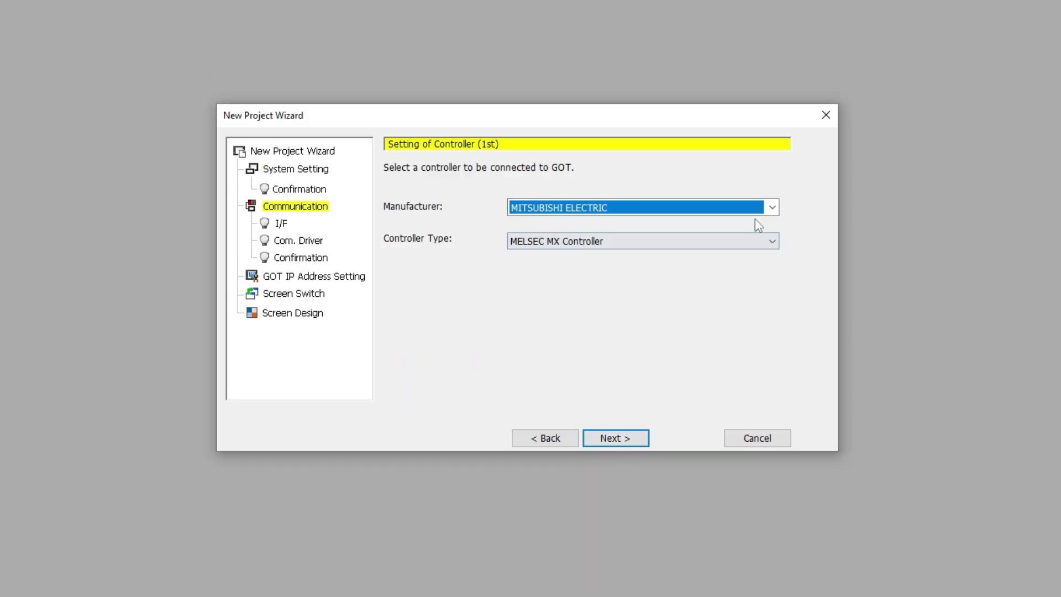
- Set the project's controller to manufacturer SIEMENS, type SIEMENS OP(Ethernet), keeping the Ethernet:Multi interface and offered communication driver
{"action": "left_click", "coordinate": [769, 209]}
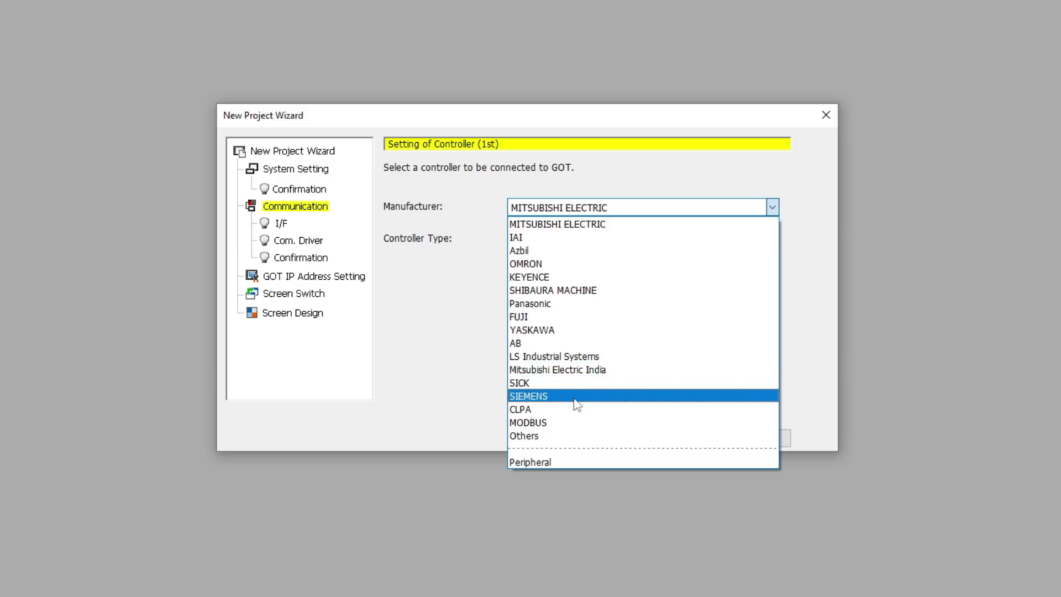
{"action": "left_click", "coordinate": [573, 396]}
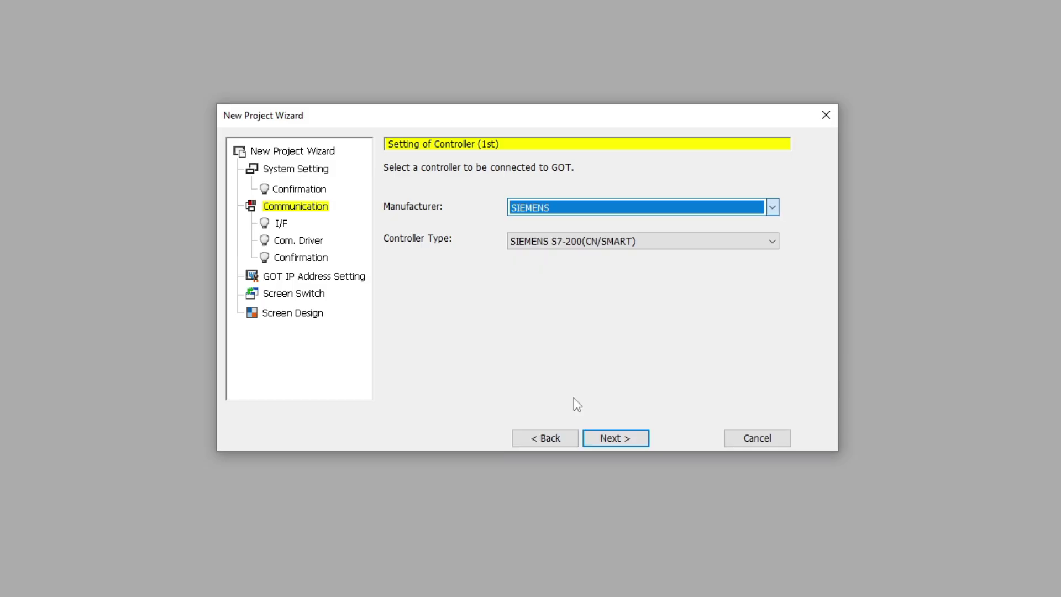
{"action": "left_click", "coordinate": [772, 242]}
{"action": "left_click", "coordinate": [654, 274]}
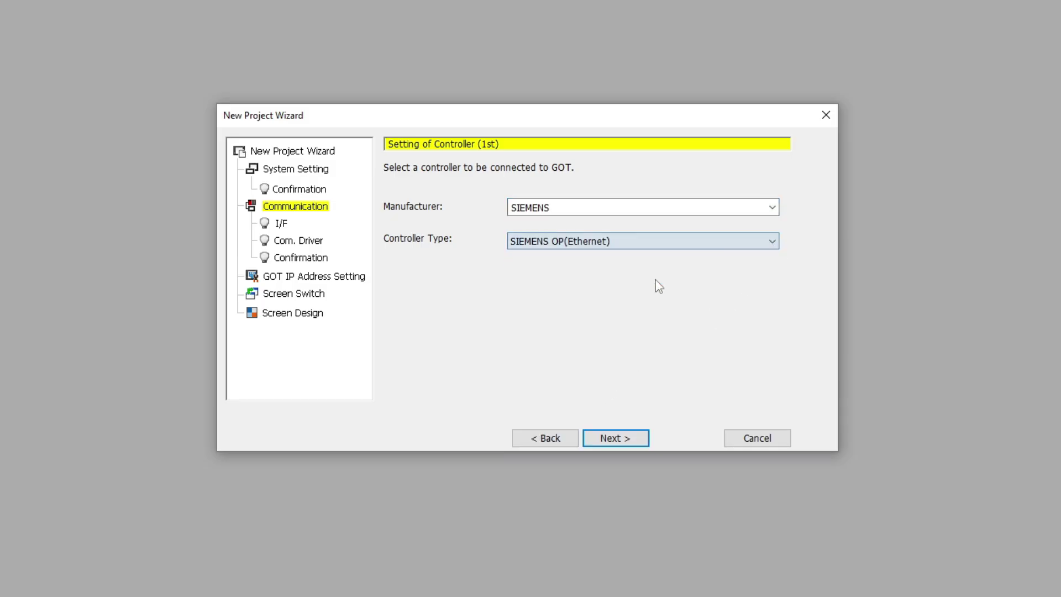
{"action": "left_click", "coordinate": [612, 436]}
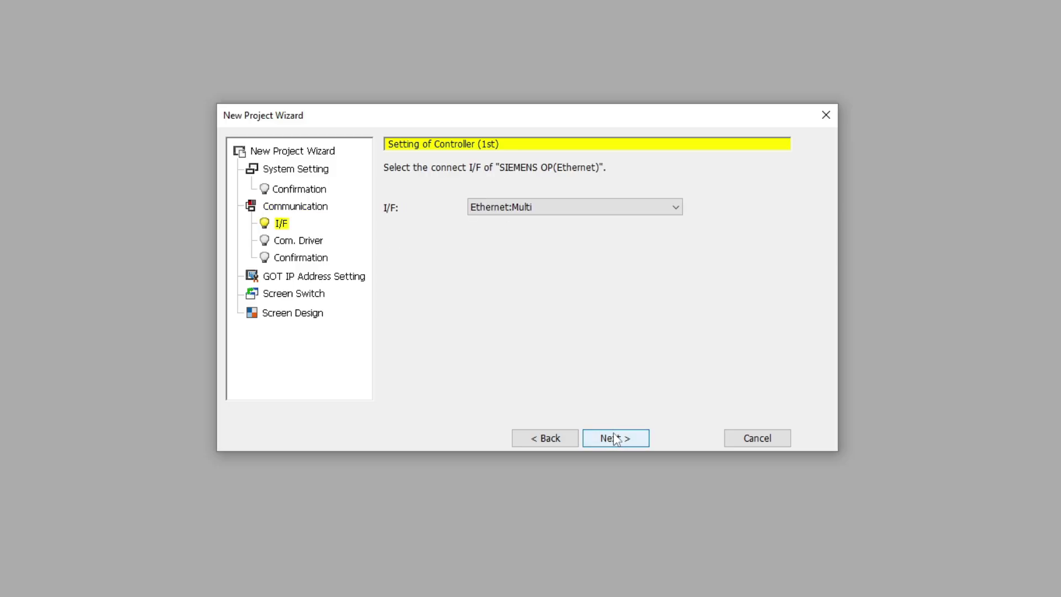
{"action": "left_click", "coordinate": [616, 438]}
{"action": "left_click", "coordinate": [613, 438]}
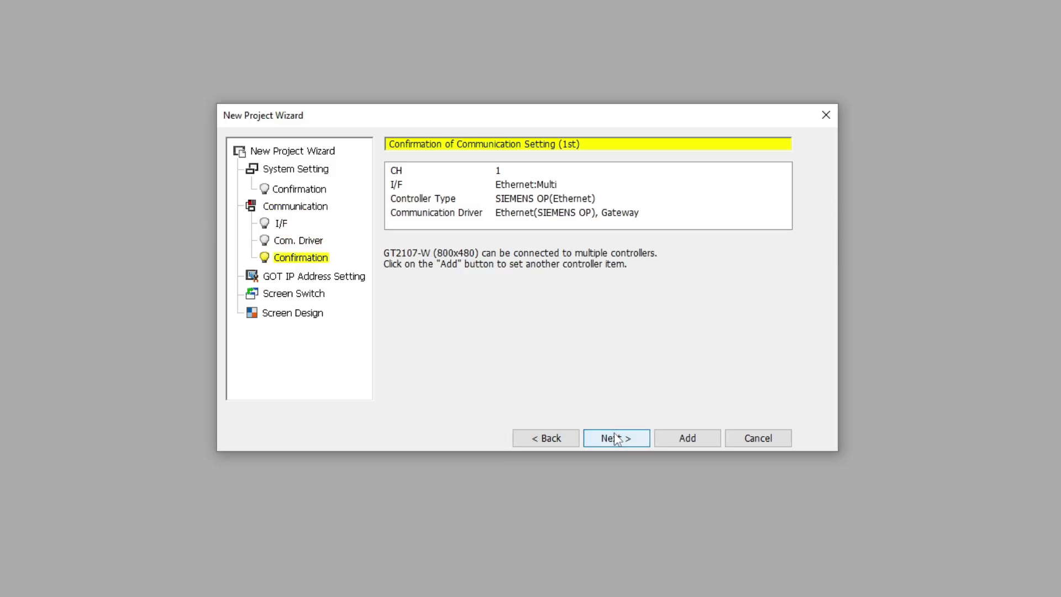
{"action": "left_click", "coordinate": [625, 437]}
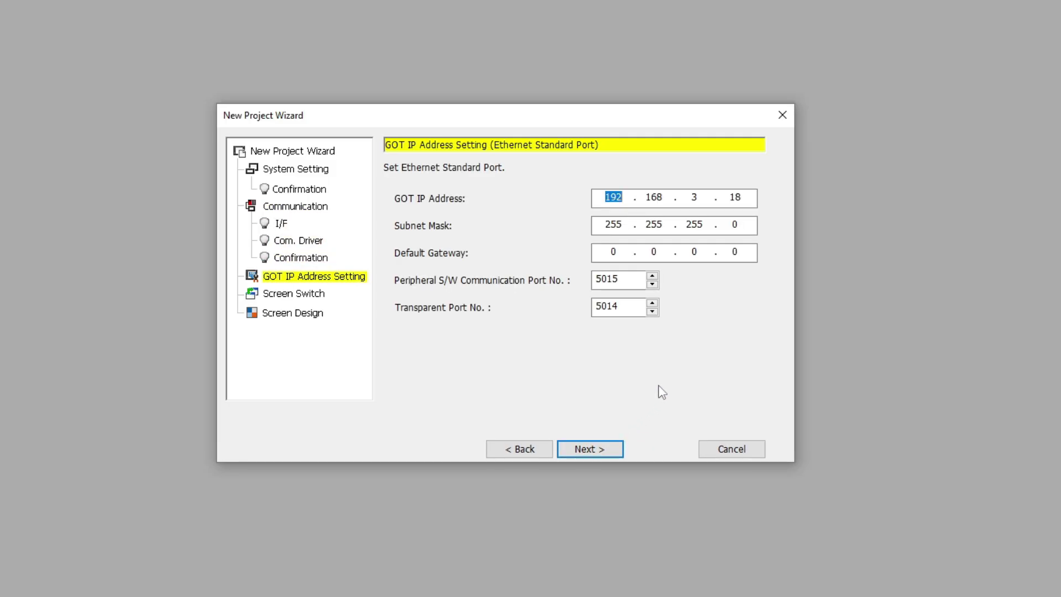
- Set the GOT IP address to 192.168.0.58 and complete the project wizard with the default screen switching and design
{"action": "double_click", "coordinate": [707, 201]}
{"action": "type", "text": "0.58"}
{"action": "left_click", "coordinate": [588, 447]}
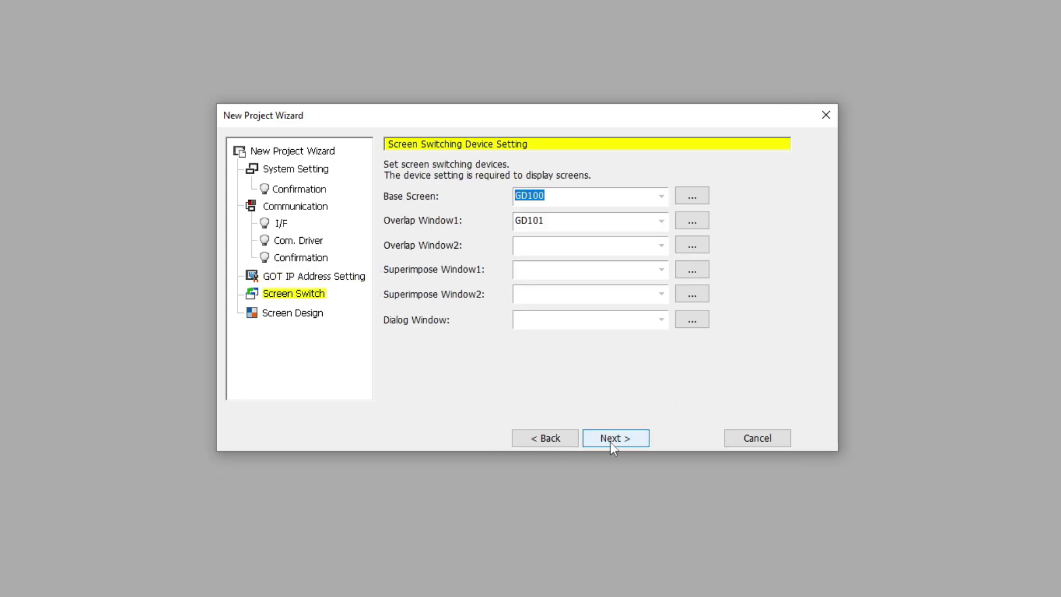
{"action": "left_click", "coordinate": [609, 442]}
{"action": "left_click", "coordinate": [607, 466]}
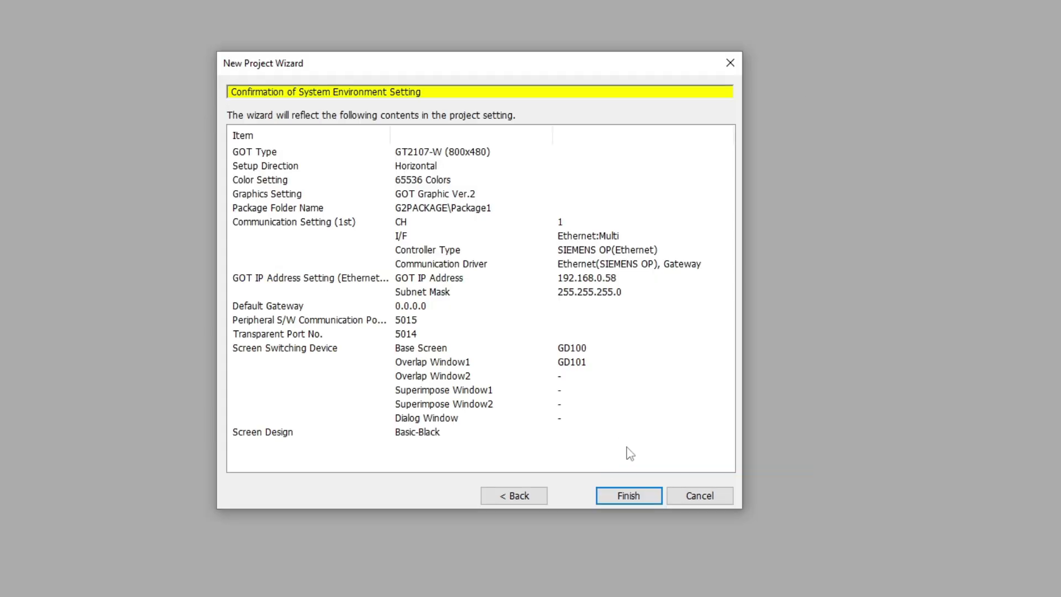
{"action": "left_click", "coordinate": [629, 495]}
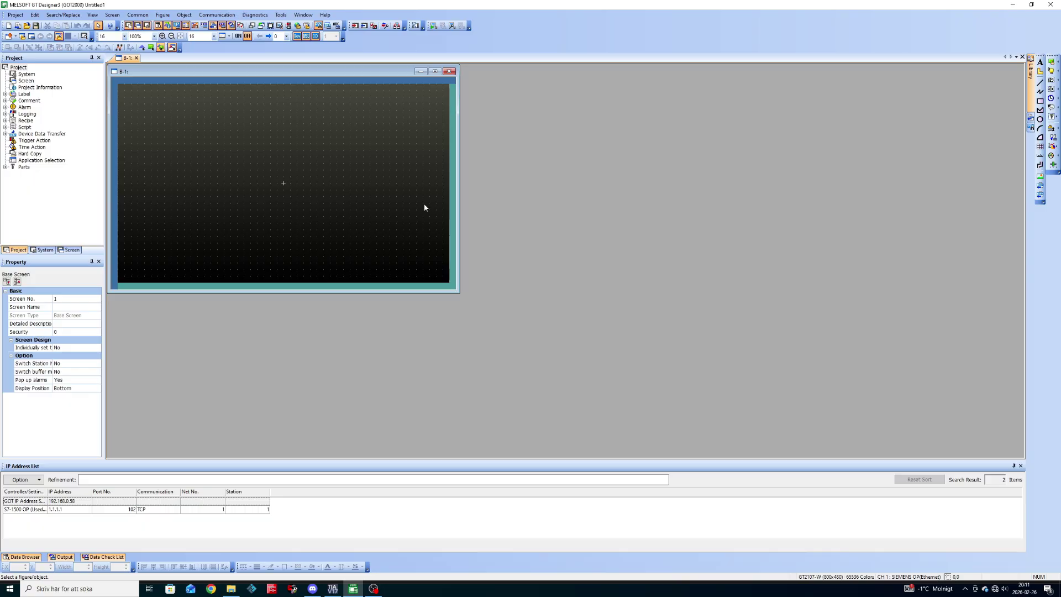
- Open the Controller Setting and set the connected Ethernet controller's unit type to S7-1200 OP
{"action": "left_click_drag", "start_coordinate": [258, 75], "coordinate": [300, 95]}
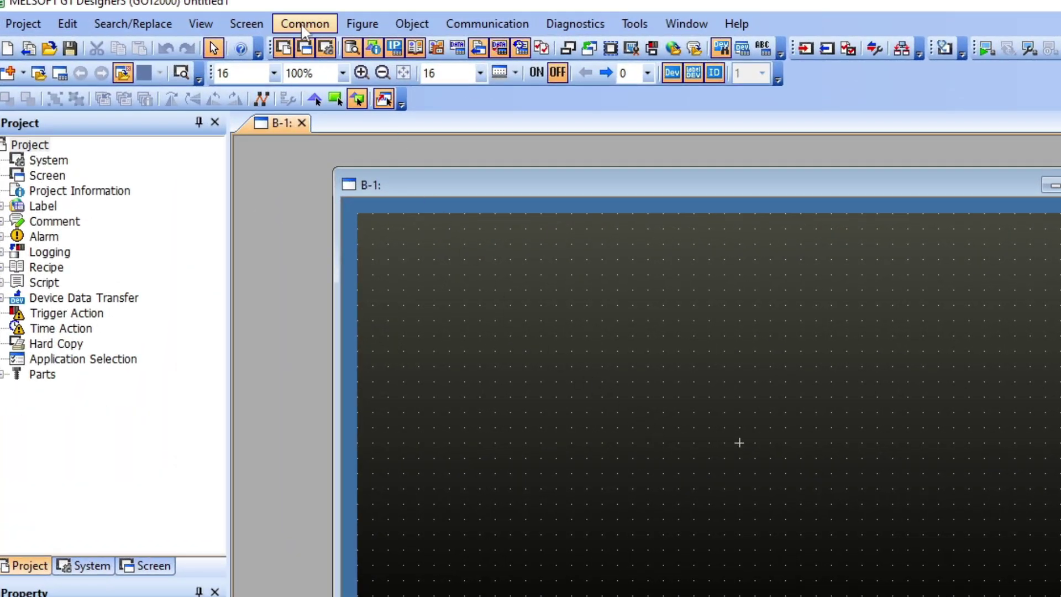
{"action": "left_click", "coordinate": [153, 16]}
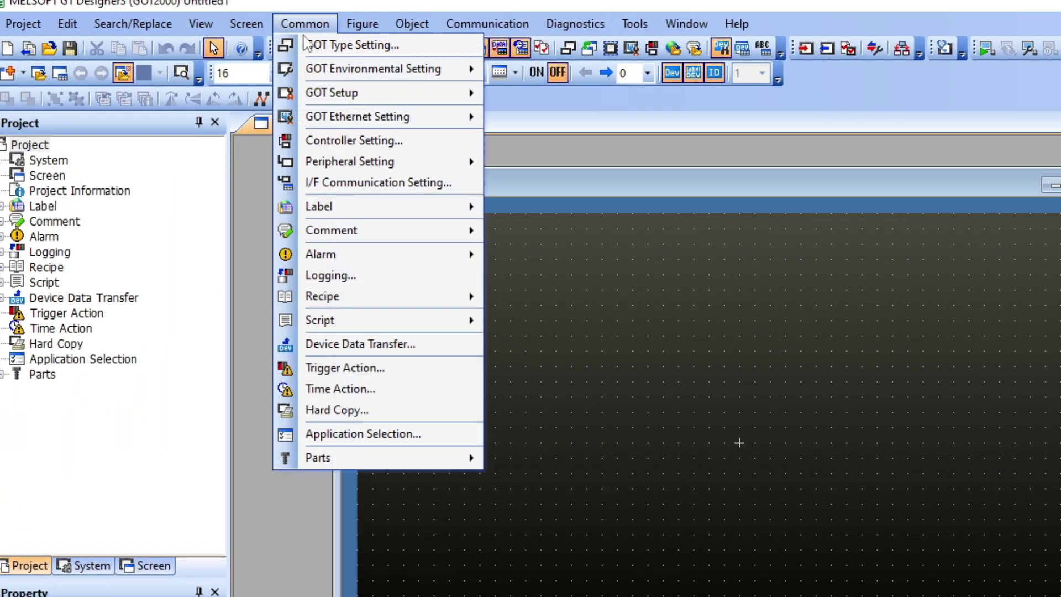
{"action": "left_click", "coordinate": [353, 140]}
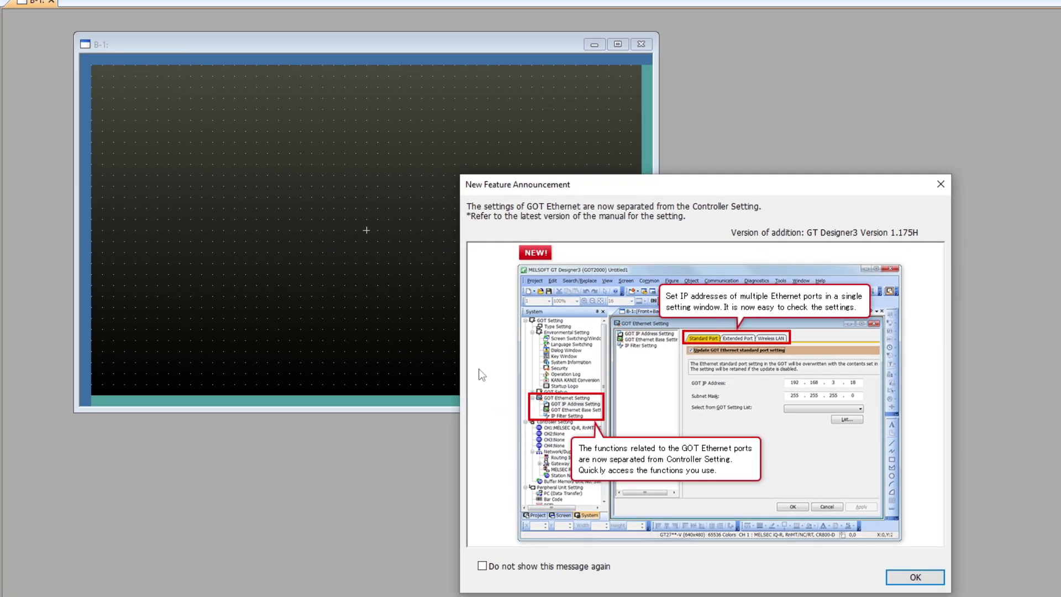
{"action": "left_click", "coordinate": [914, 577]}
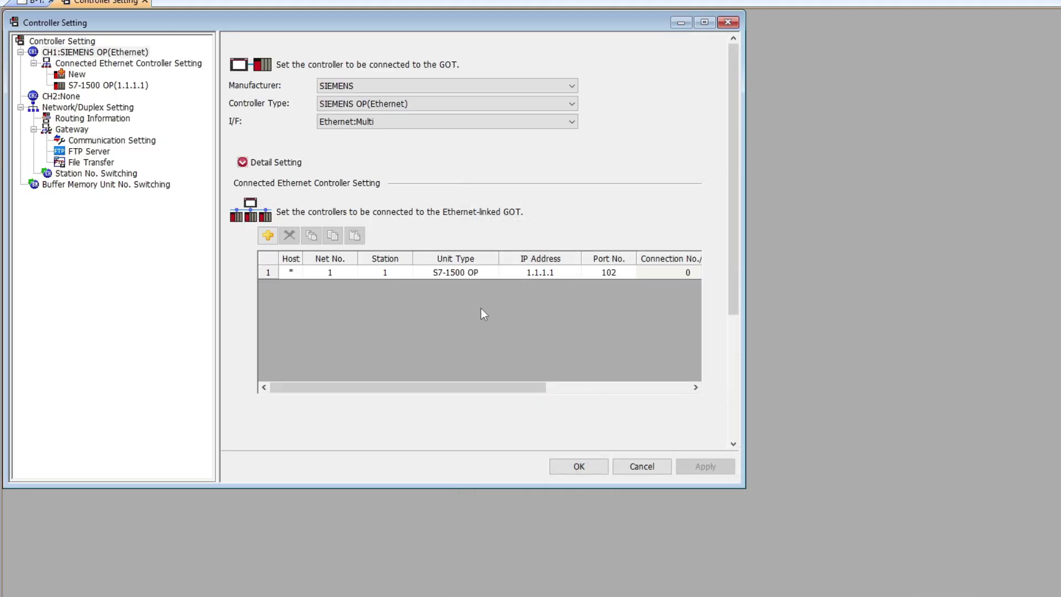
{"action": "left_click_drag", "start_coordinate": [379, 20], "coordinate": [422, 35]}
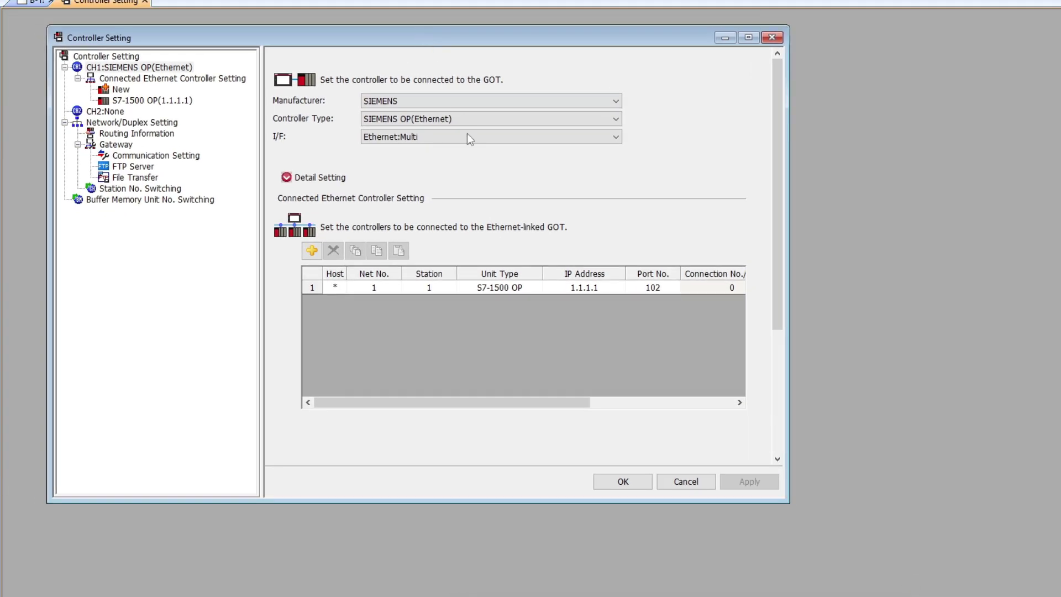
{"action": "left_click", "coordinate": [495, 287]}
{"action": "left_click", "coordinate": [495, 287]}
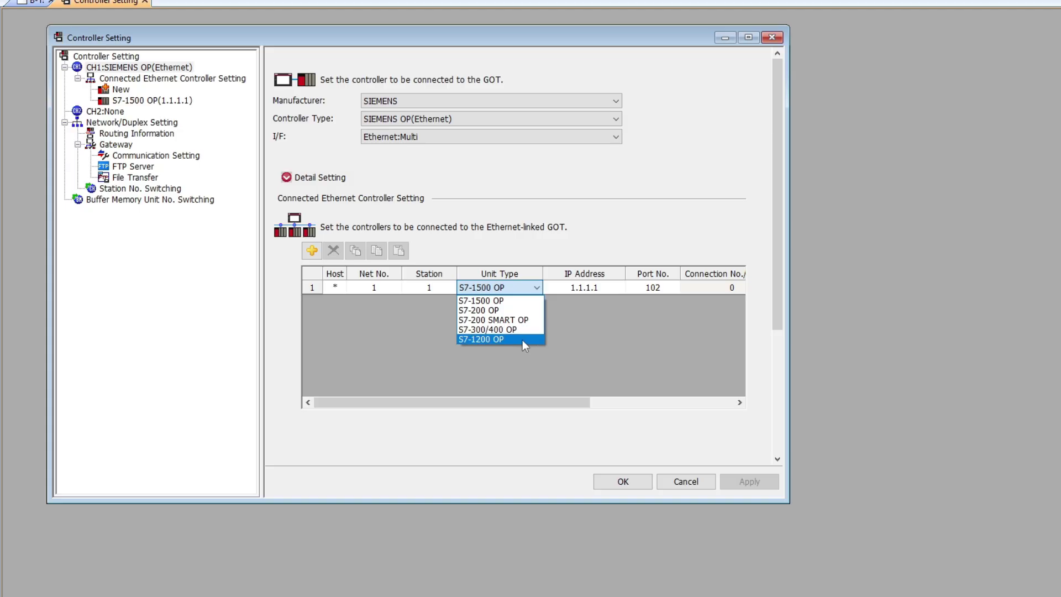
{"action": "left_click", "coordinate": [522, 340]}
- Set the S7-1200 OP controller's IP address to 192.168.0.20 and confirm the controller settings
{"action": "left_click", "coordinate": [572, 289]}
{"action": "left_click", "coordinate": [575, 288]}
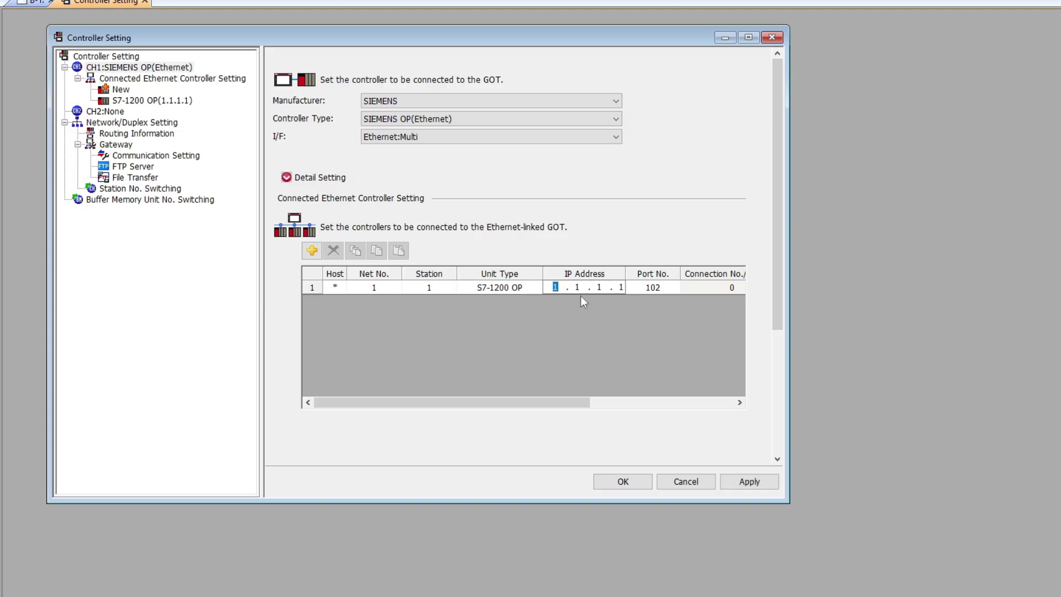
{"action": "type", "text": "192 .168 . 0"}
{"action": "left_click", "coordinate": [623, 287]}
{"action": "left_click", "coordinate": [671, 332]}
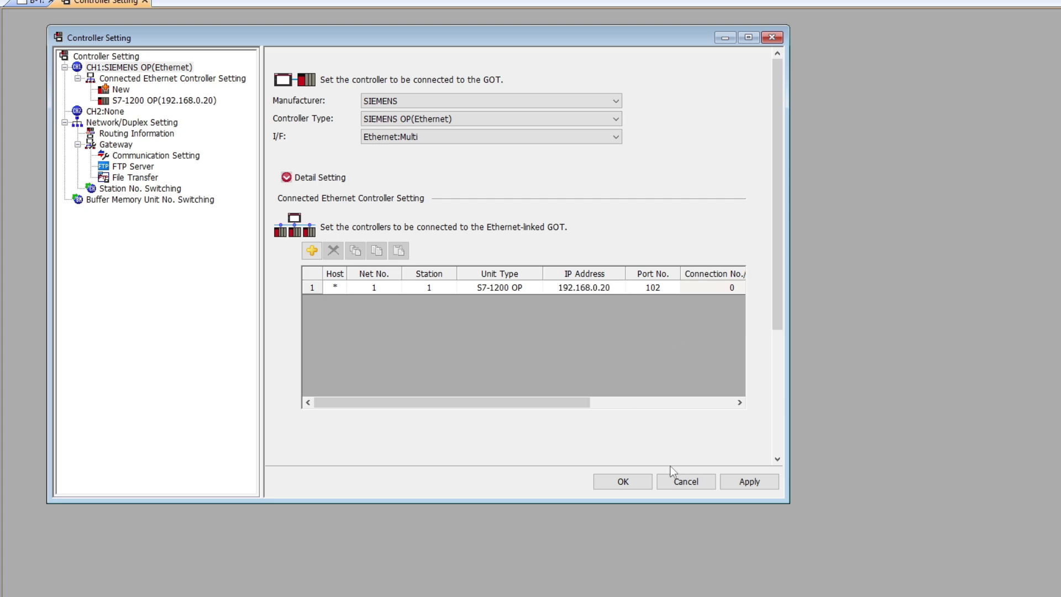
{"action": "left_click", "coordinate": [644, 481]}
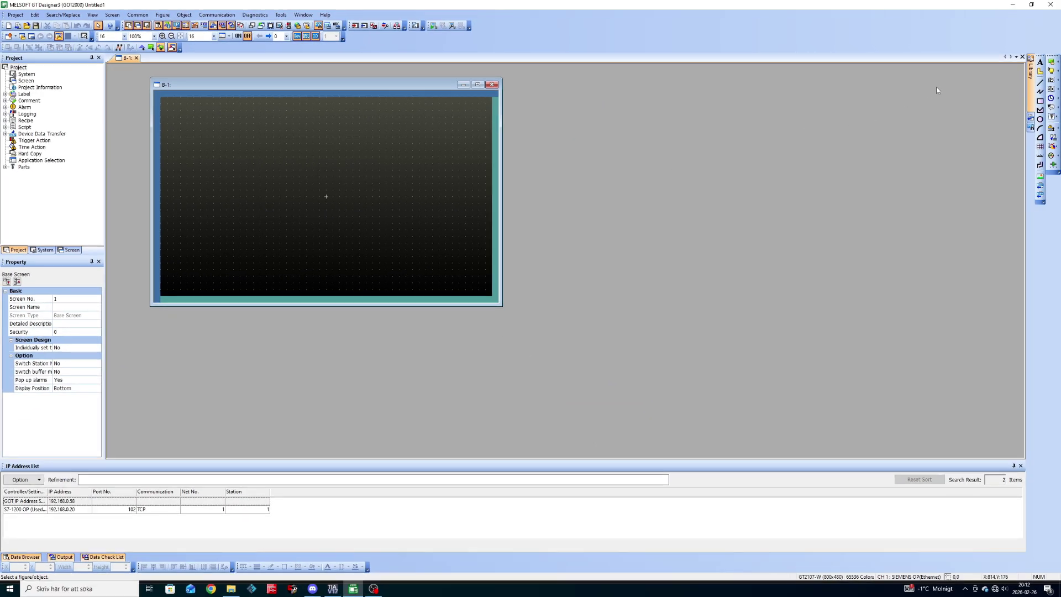
- Place a switch of about 113 × 65 on base screen 1 and give it a momentary bit action on device M000000
{"action": "left_click", "coordinate": [1052, 64]}
{"action": "left_click_drag", "start_coordinate": [197, 180], "coordinate": [248, 204]}
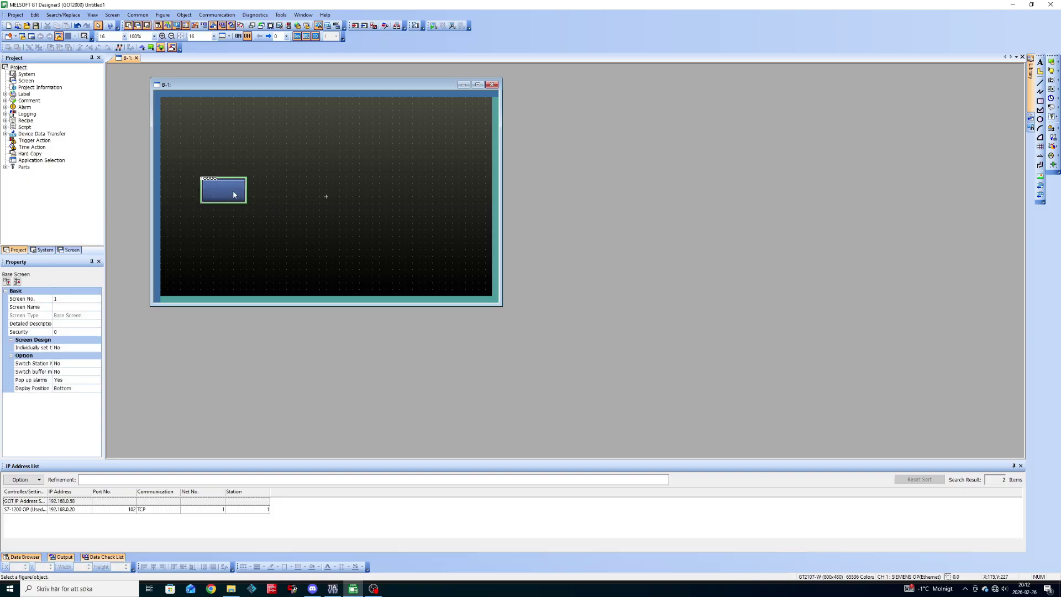
{"action": "double_click", "coordinate": [233, 194]}
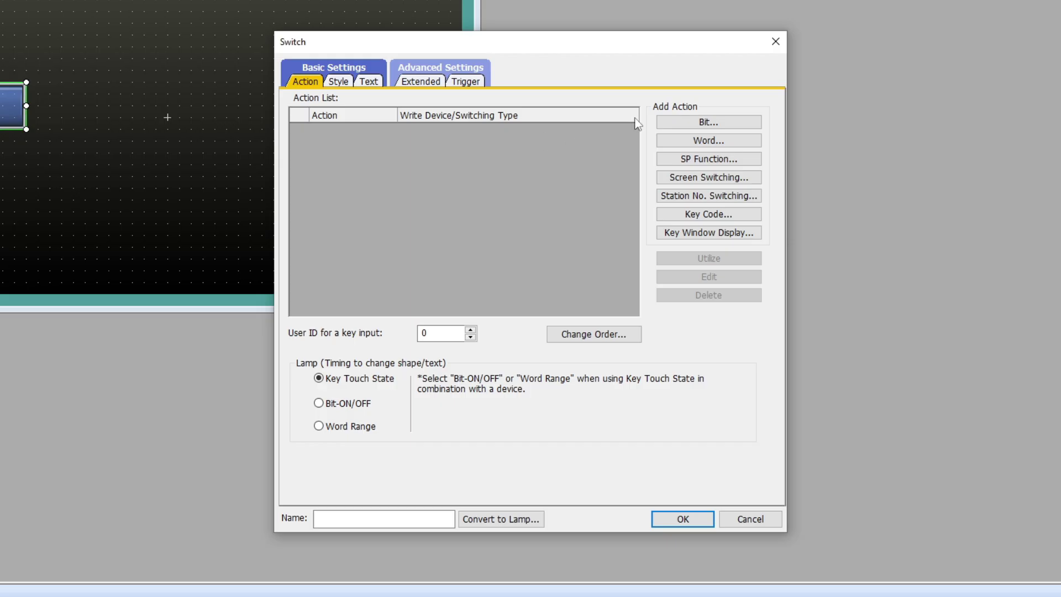
{"action": "left_click", "coordinate": [705, 123]}
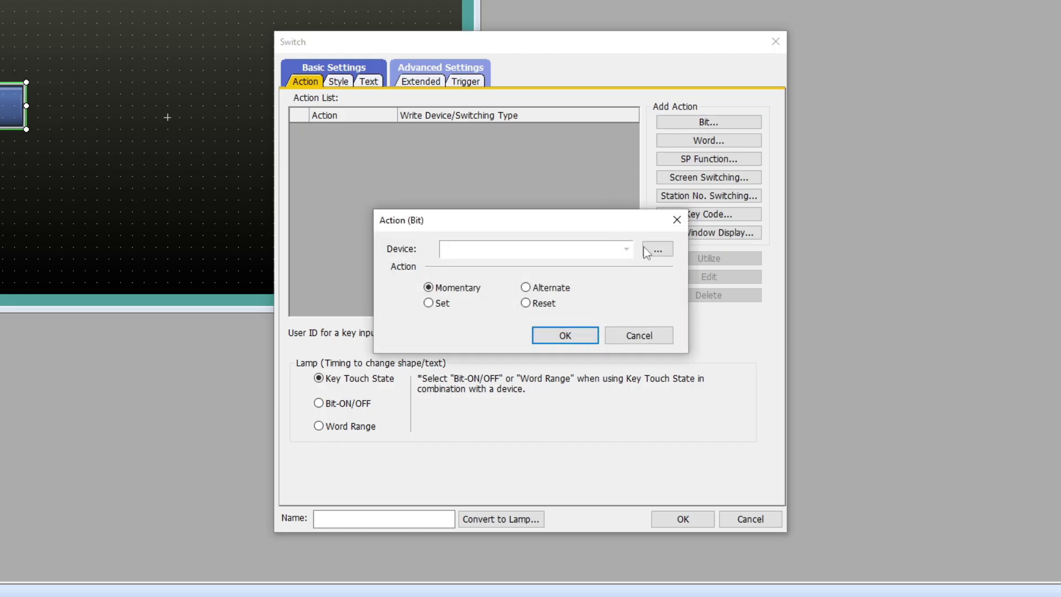
{"action": "left_click", "coordinate": [656, 250]}
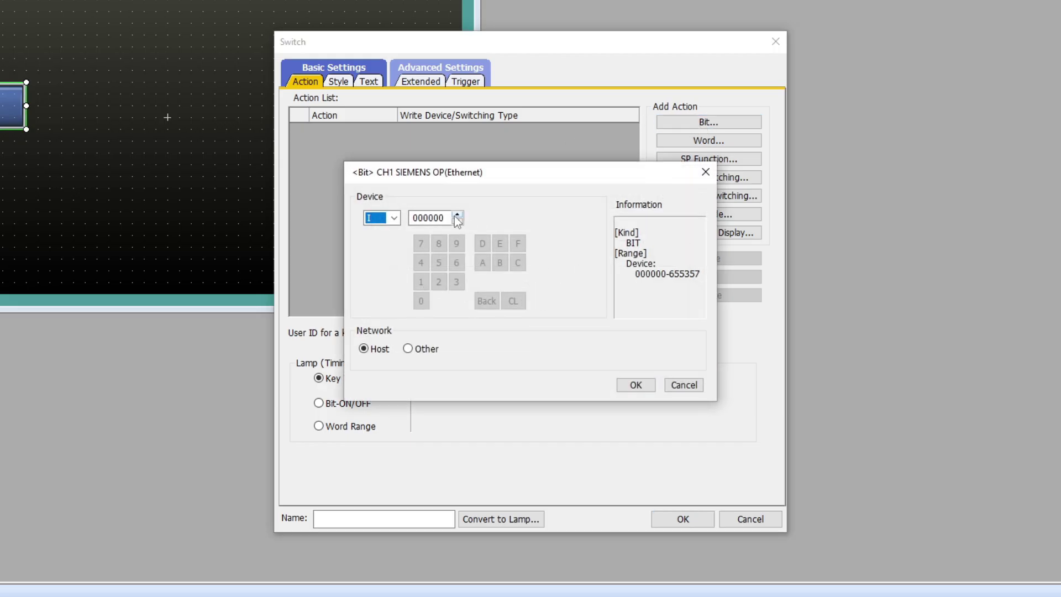
{"action": "left_click", "coordinate": [394, 217]}
{"action": "left_click", "coordinate": [379, 282]}
{"action": "left_click", "coordinate": [631, 385]}
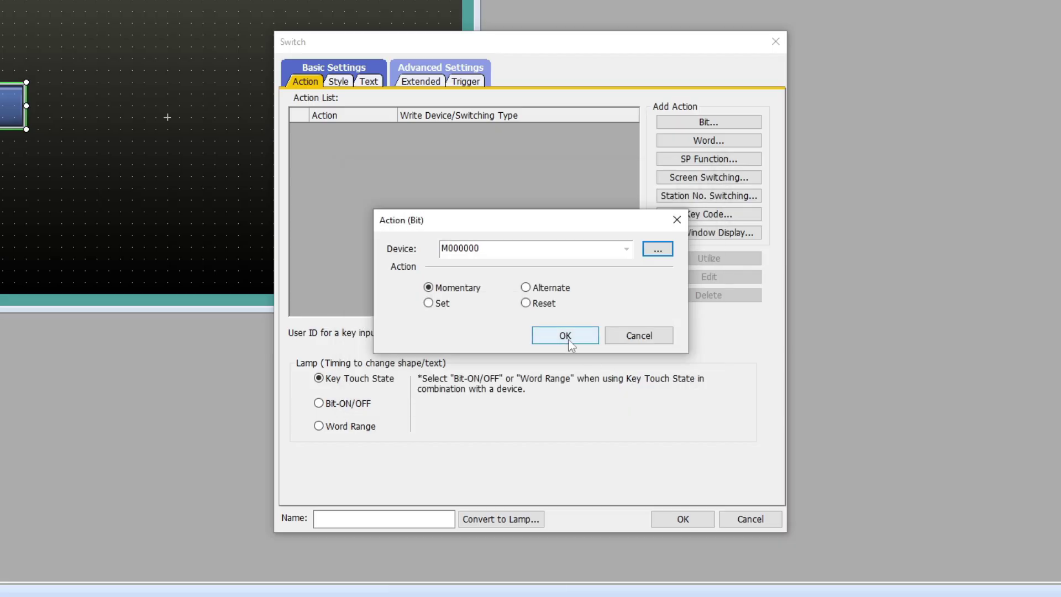
{"action": "left_click", "coordinate": [569, 339]}
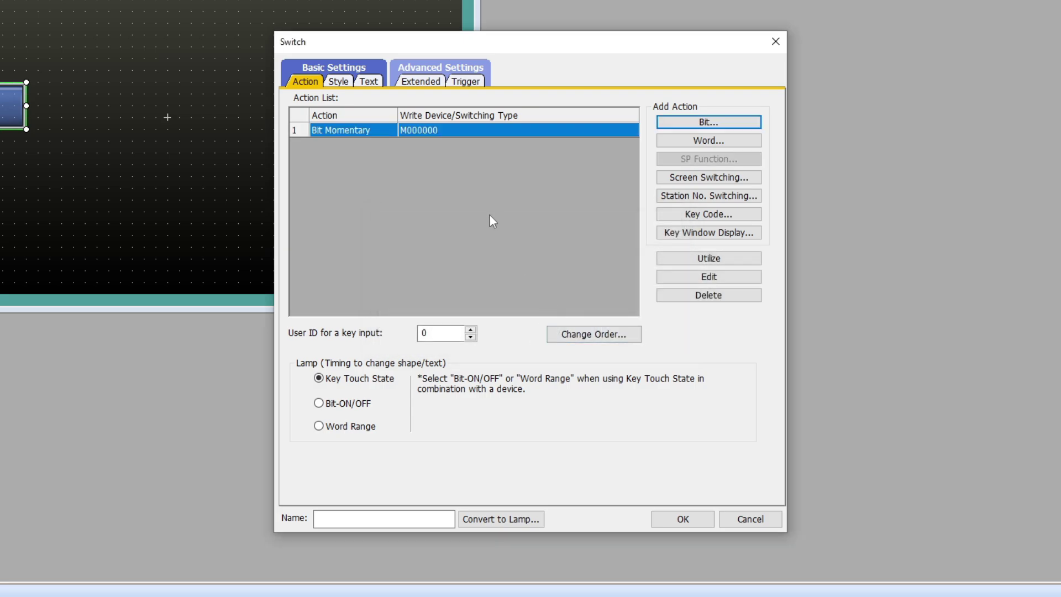
- Colour the switch shape red for both the key touch OFF and ON states and confirm the switch settings
{"action": "left_click", "coordinate": [340, 82]}
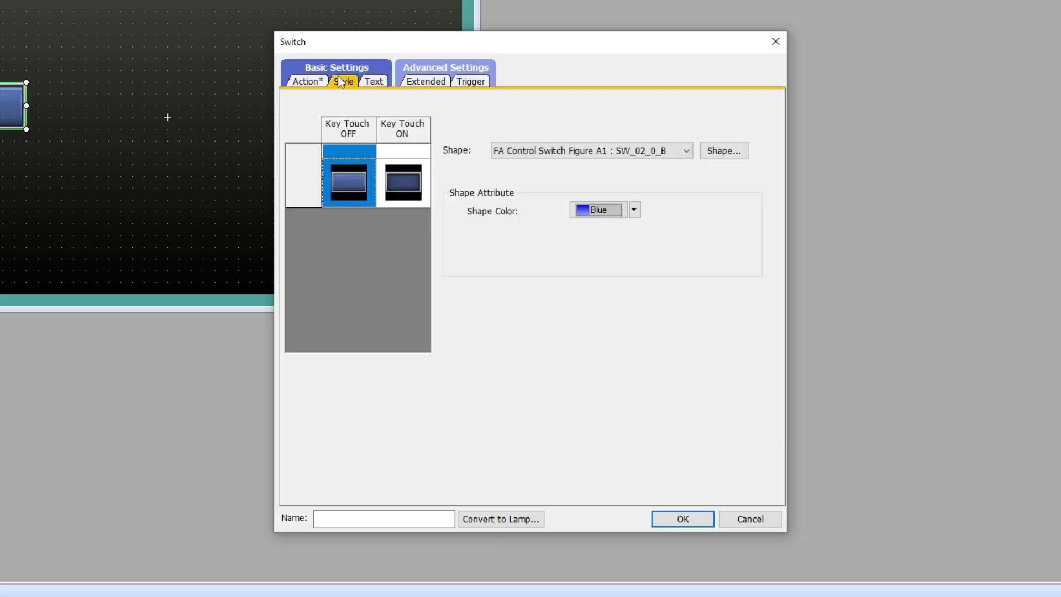
{"action": "left_click", "coordinate": [399, 177]}
{"action": "left_click", "coordinate": [358, 187]}
{"action": "left_click", "coordinate": [633, 210]}
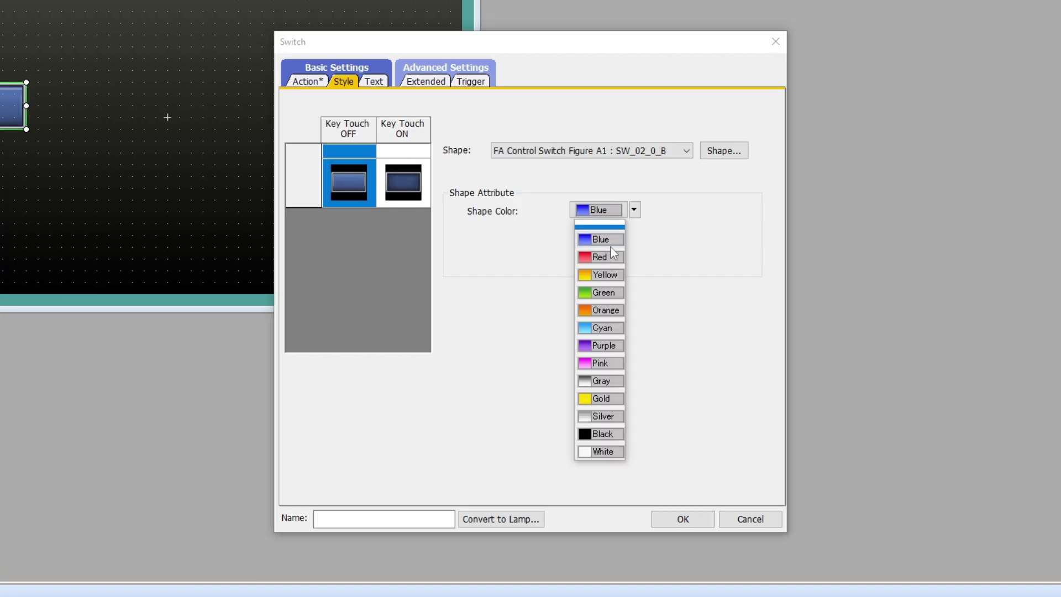
{"action": "left_click", "coordinate": [587, 257]}
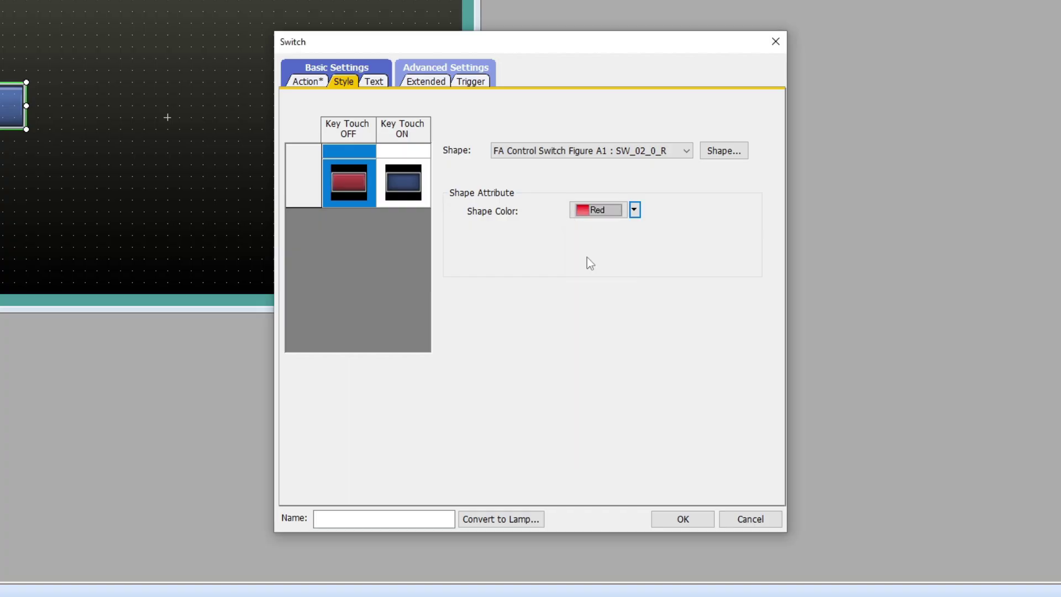
{"action": "left_click", "coordinate": [424, 196]}
{"action": "left_click", "coordinate": [634, 211]}
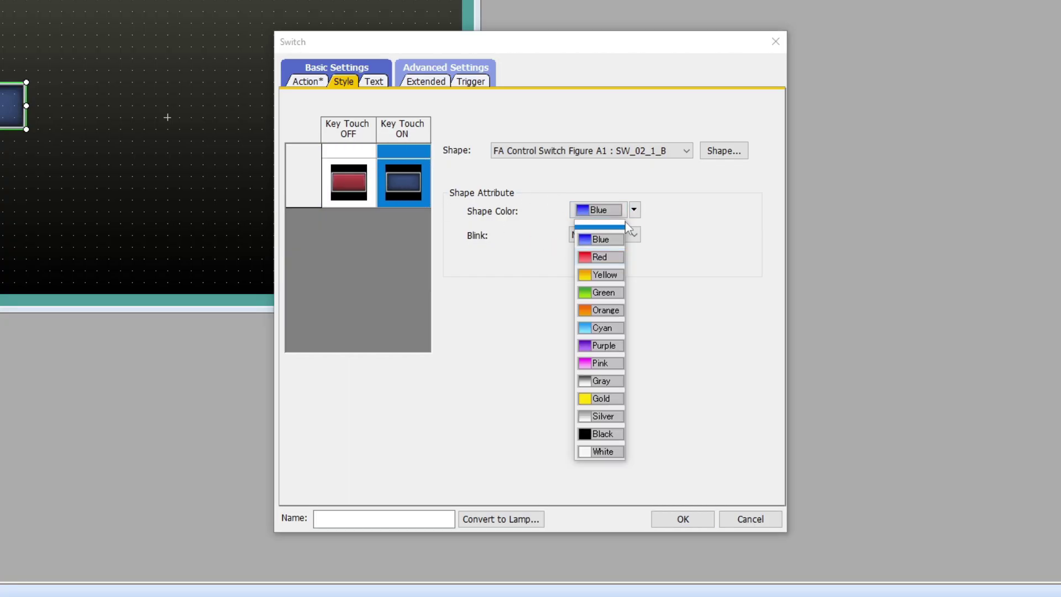
{"action": "left_click", "coordinate": [596, 258]}
{"action": "left_click", "coordinate": [373, 83]}
{"action": "left_click", "coordinate": [347, 83]}
{"action": "left_click", "coordinate": [308, 82]}
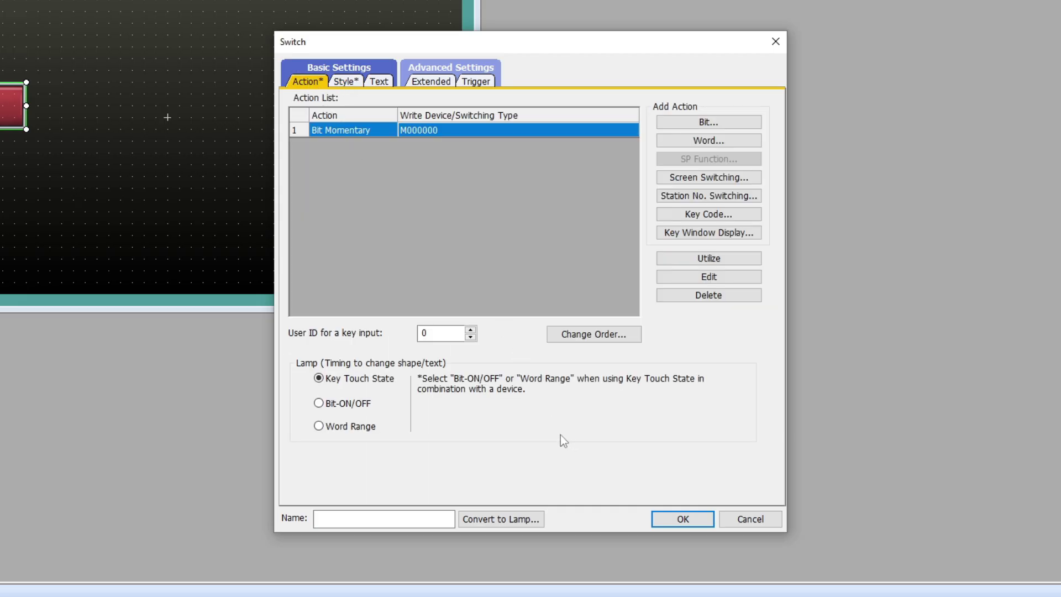
{"action": "left_click", "coordinate": [683, 519]}
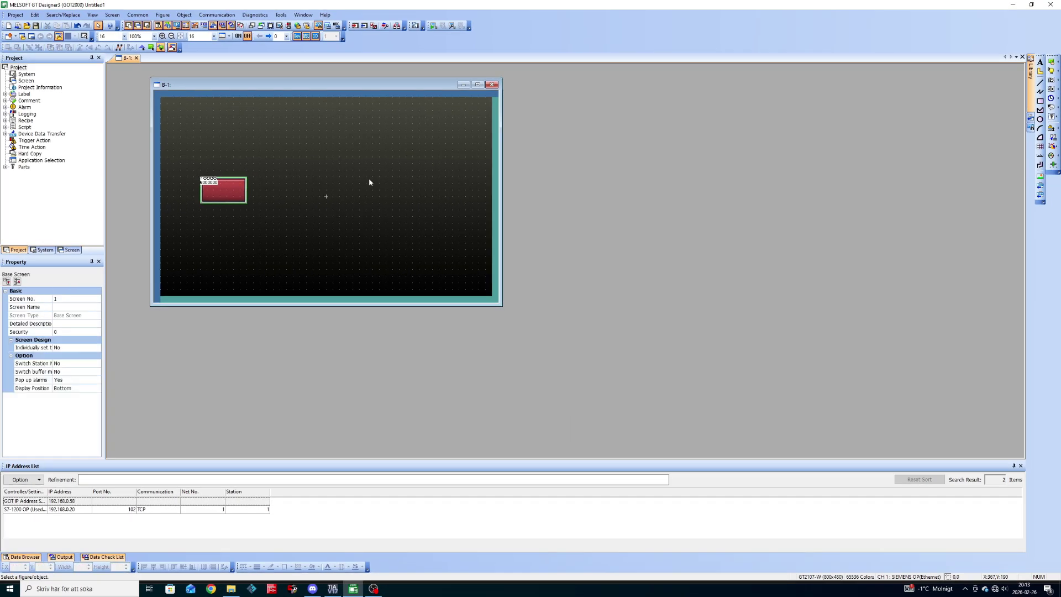
- Duplicate the red switch to its right and change the copy's bit action to Alternate on device M000002
{"action": "left_click", "coordinate": [240, 190]}
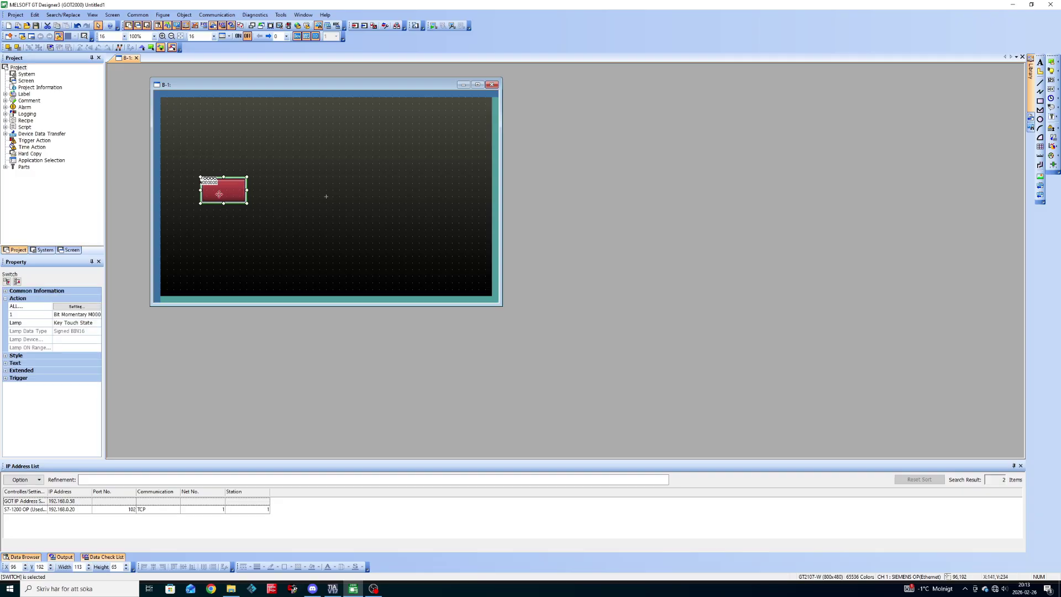
{"action": "left_click_drag", "start_coordinate": [292, 203], "coordinate": [288, 177]}
{"action": "double_click", "coordinate": [315, 190]}
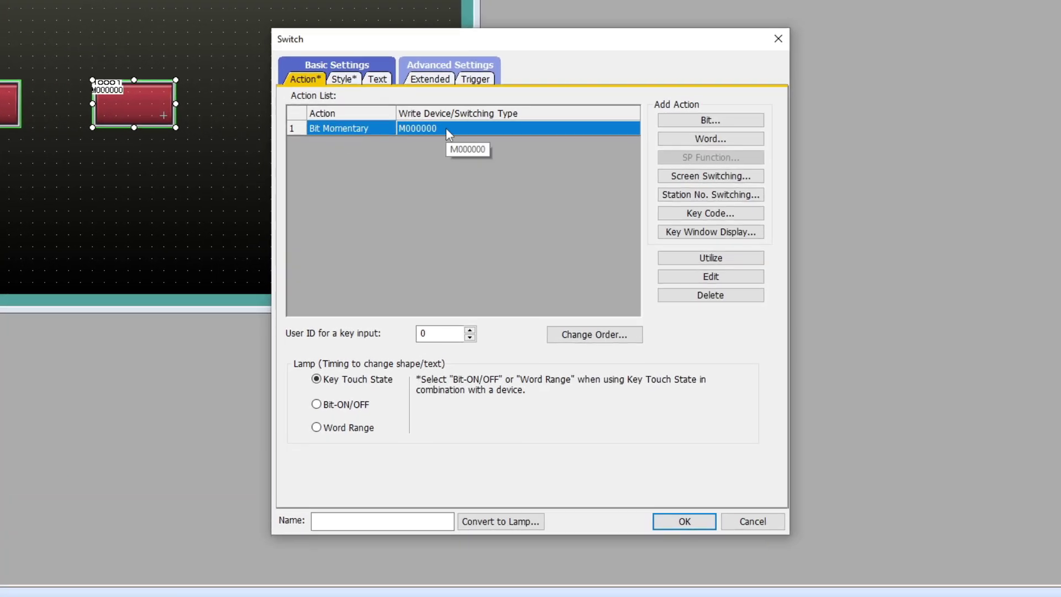
{"action": "double_click", "coordinate": [464, 175]}
{"action": "left_click", "coordinate": [569, 255]}
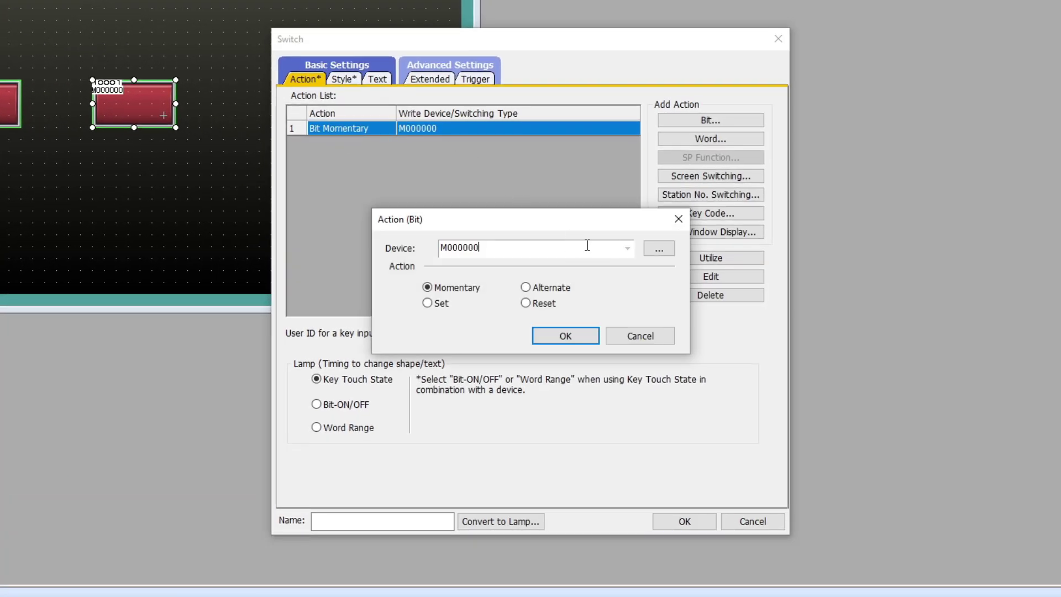
{"action": "key", "text": "BackSpace"}
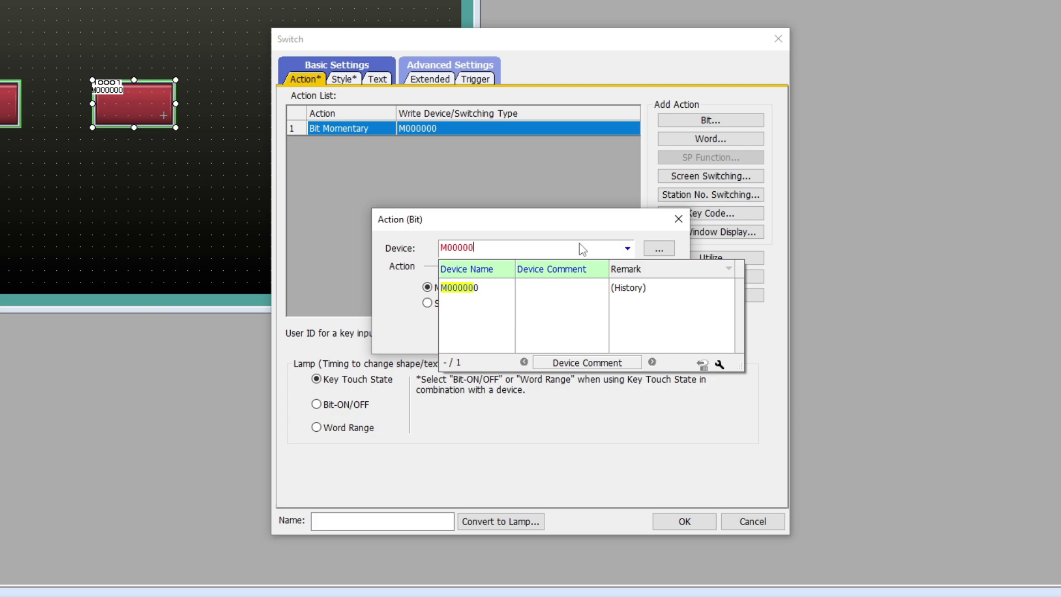
{"action": "type", "text": "2"}
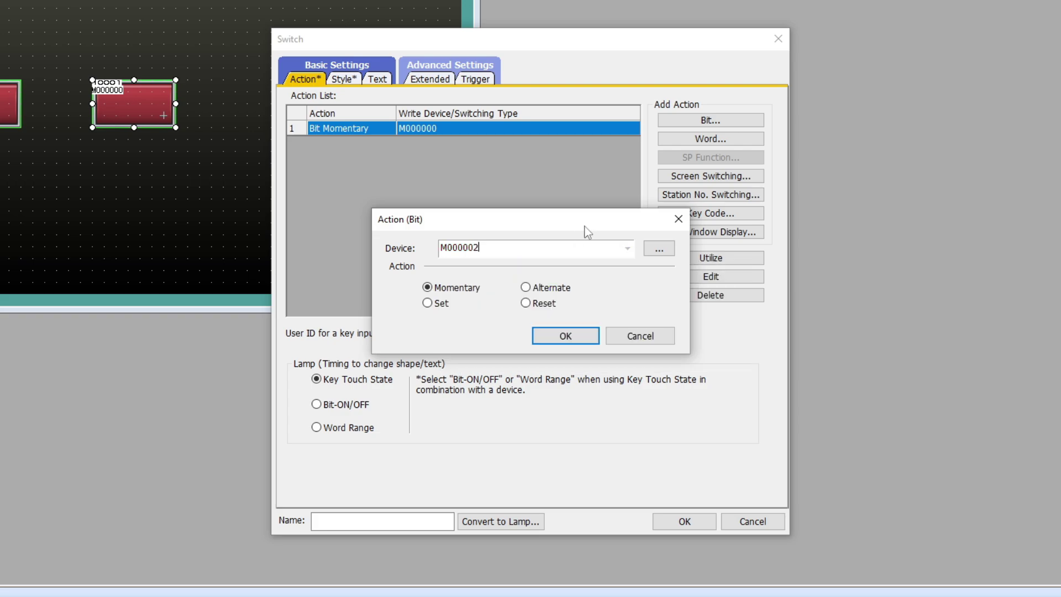
{"action": "left_click", "coordinate": [525, 288]}
{"action": "left_click", "coordinate": [575, 336]}
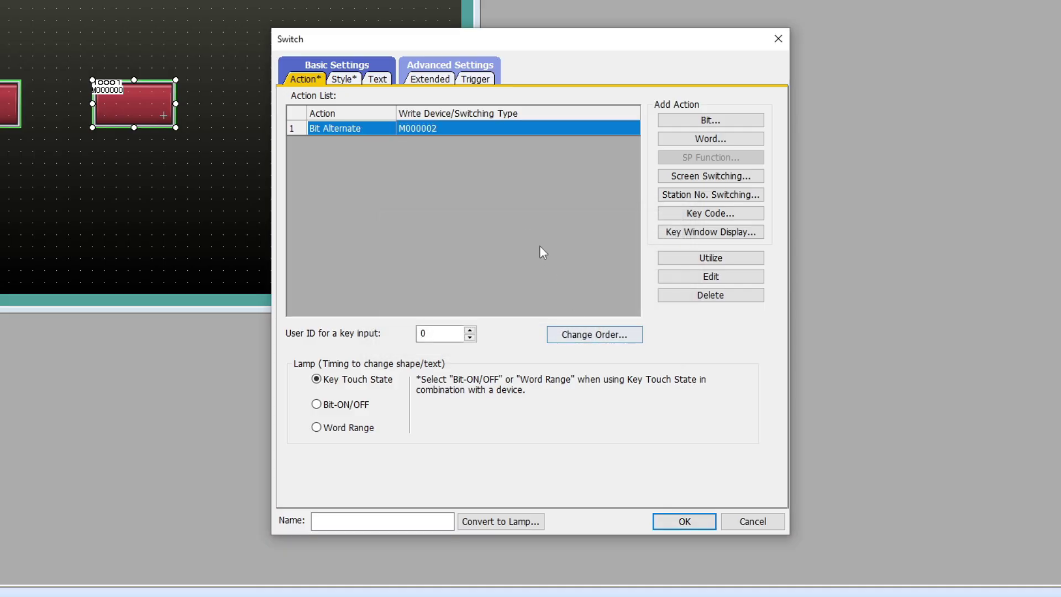
- Colour the copied switch green for both the key touch OFF and ON states and confirm its settings
{"action": "left_click", "coordinate": [344, 79]}
{"action": "left_click", "coordinate": [634, 208]}
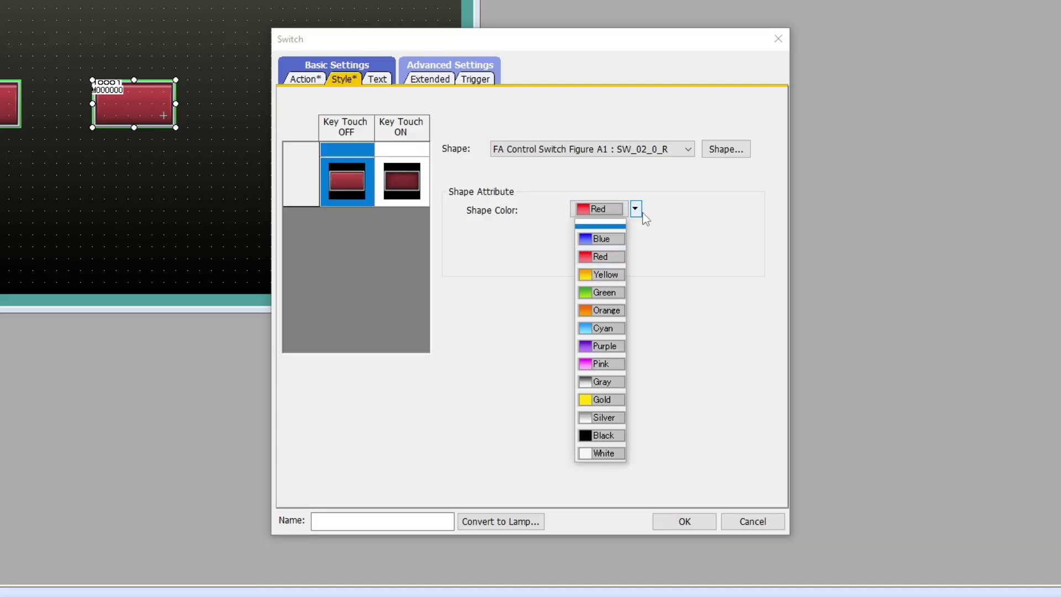
{"action": "left_click", "coordinate": [605, 292]}
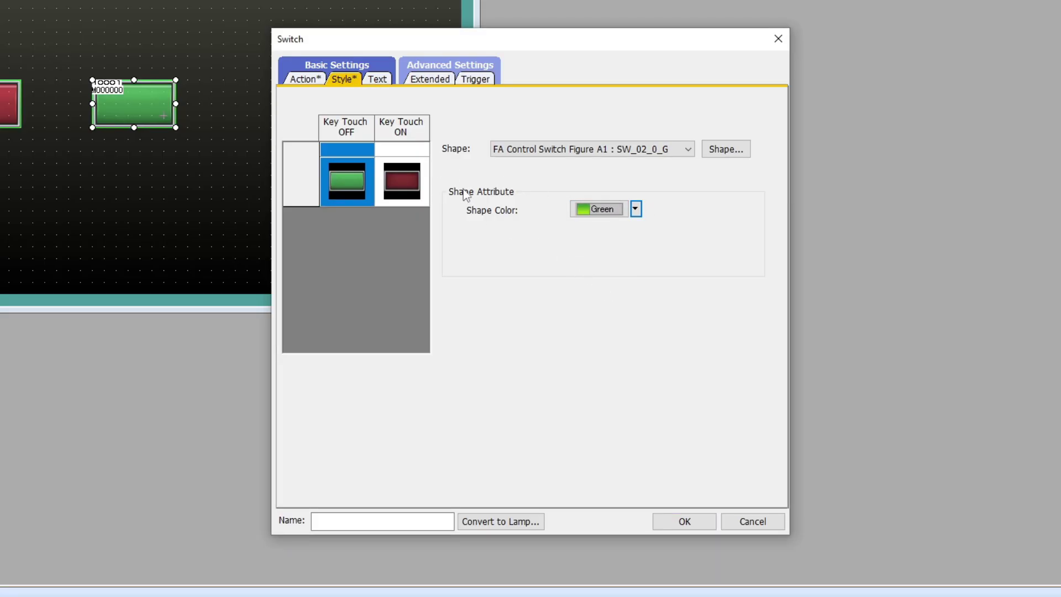
{"action": "left_click", "coordinate": [411, 188]}
{"action": "left_click", "coordinate": [635, 210]}
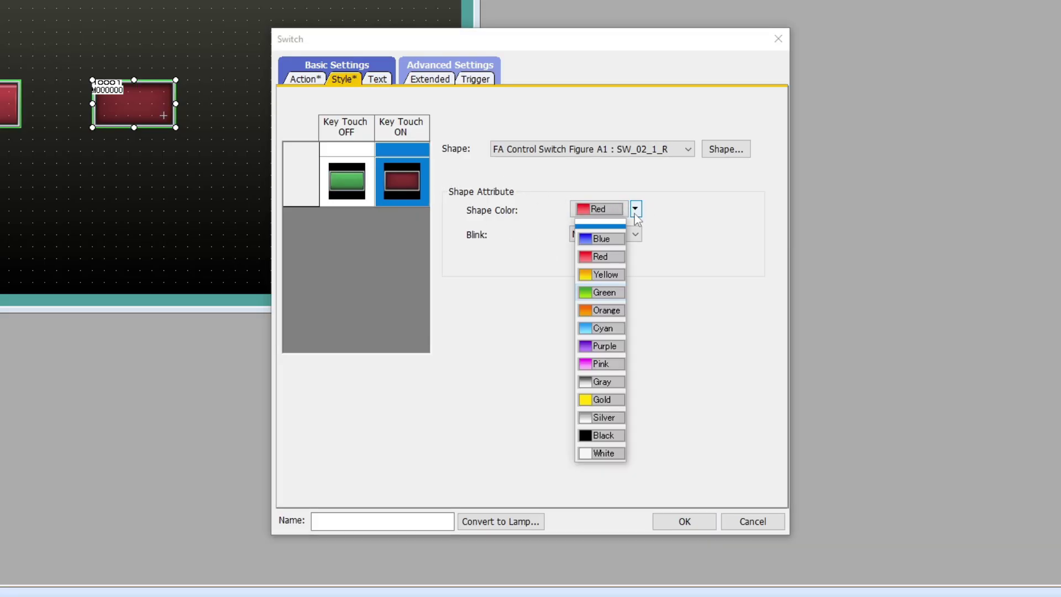
{"action": "left_click", "coordinate": [601, 293]}
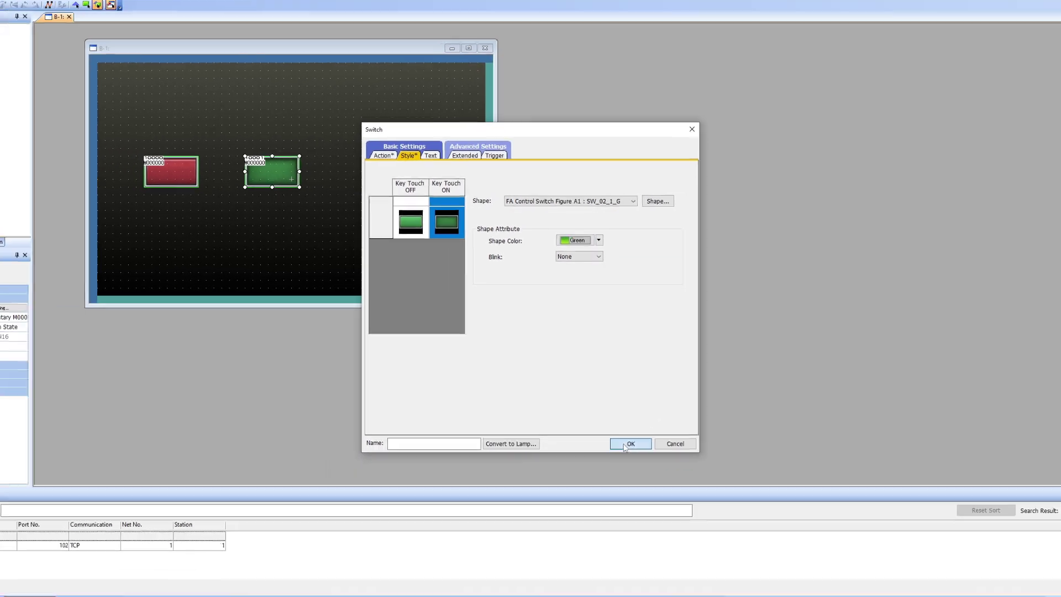
{"action": "left_click", "coordinate": [684, 521]}
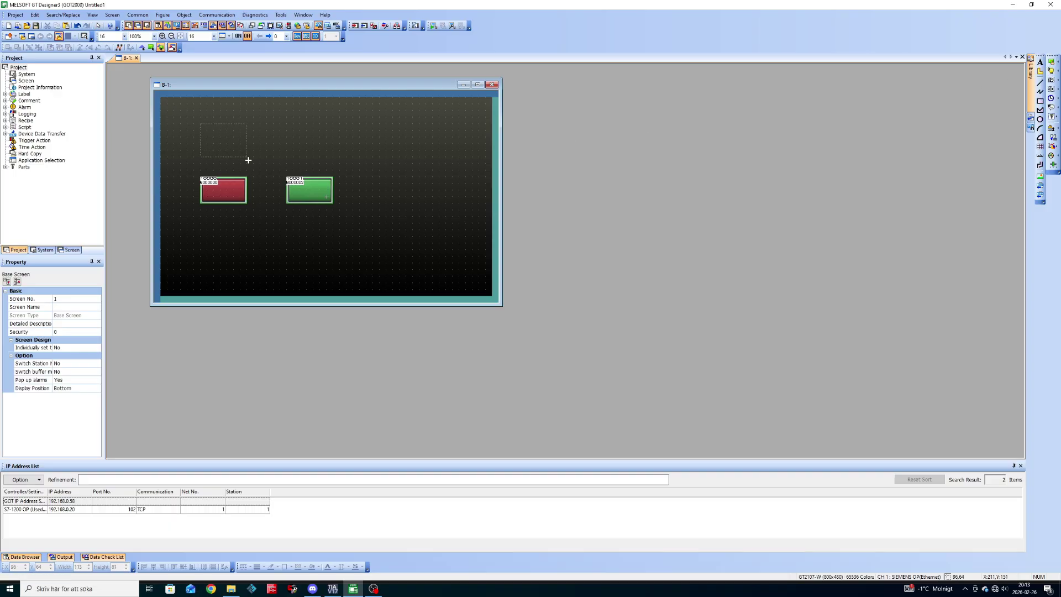
- Draw a bit lamp of about 113 × 81 above the red switch and assign it device M000001
{"action": "left_click_drag", "start_coordinate": [248, 160], "coordinate": [249, 162]}
{"action": "left_click", "coordinate": [316, 146]}
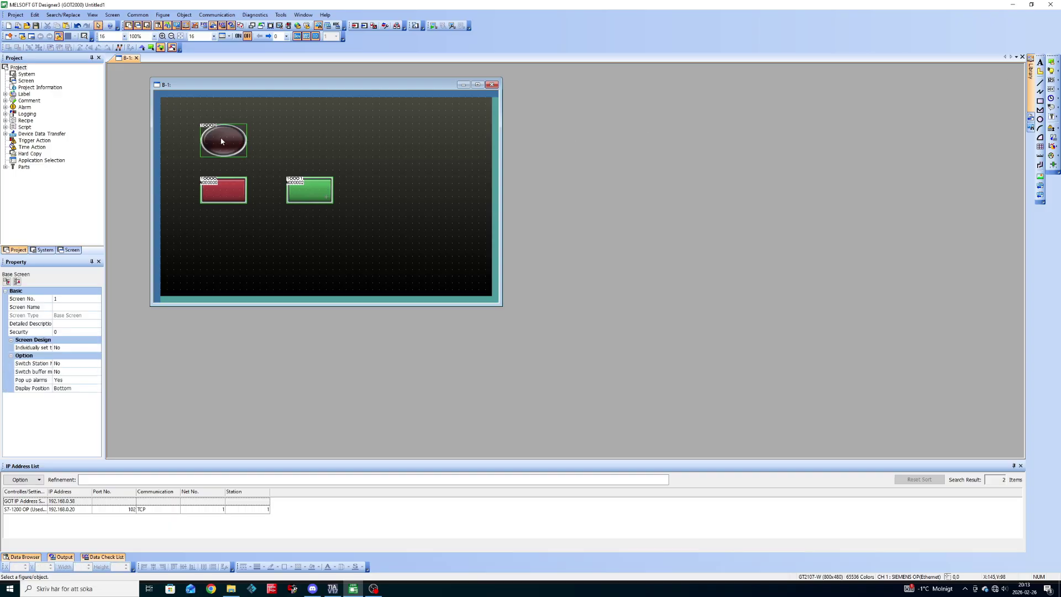
{"action": "double_click", "coordinate": [222, 141]}
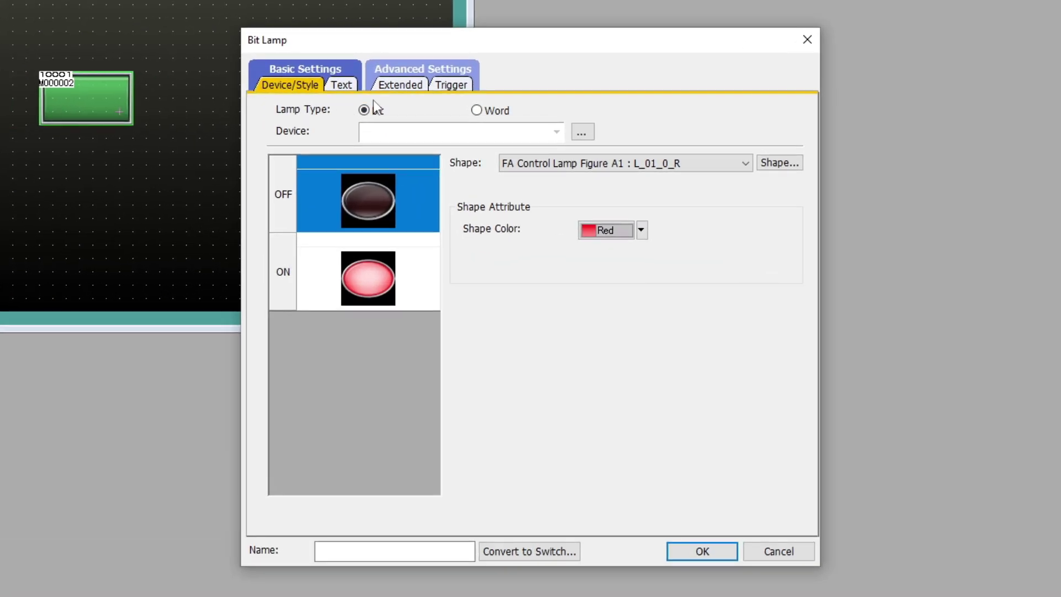
{"action": "left_click", "coordinate": [581, 132]}
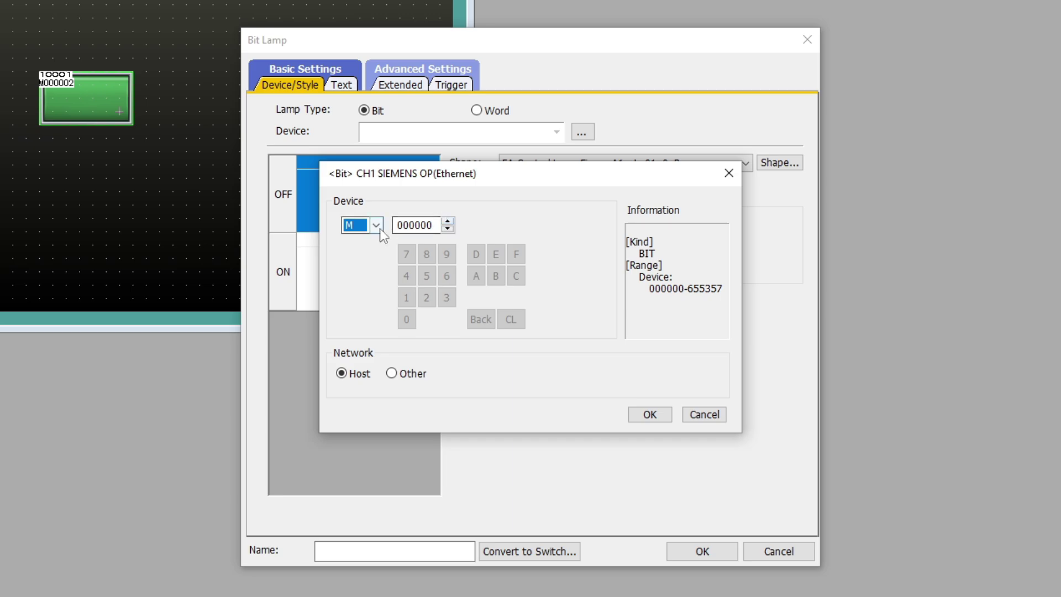
{"action": "left_click", "coordinate": [448, 221]}
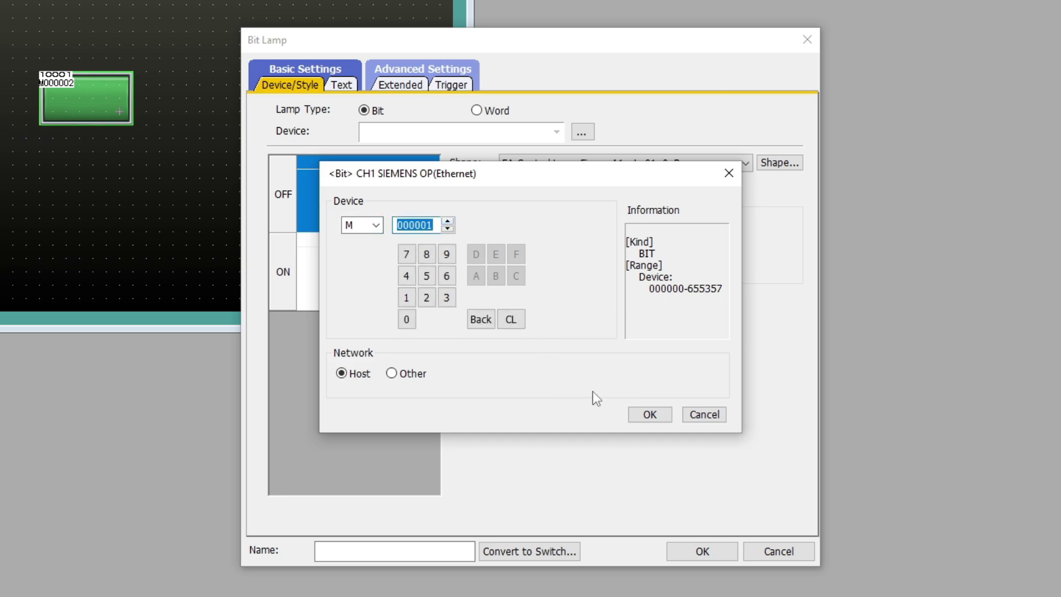
{"action": "left_click", "coordinate": [650, 415]}
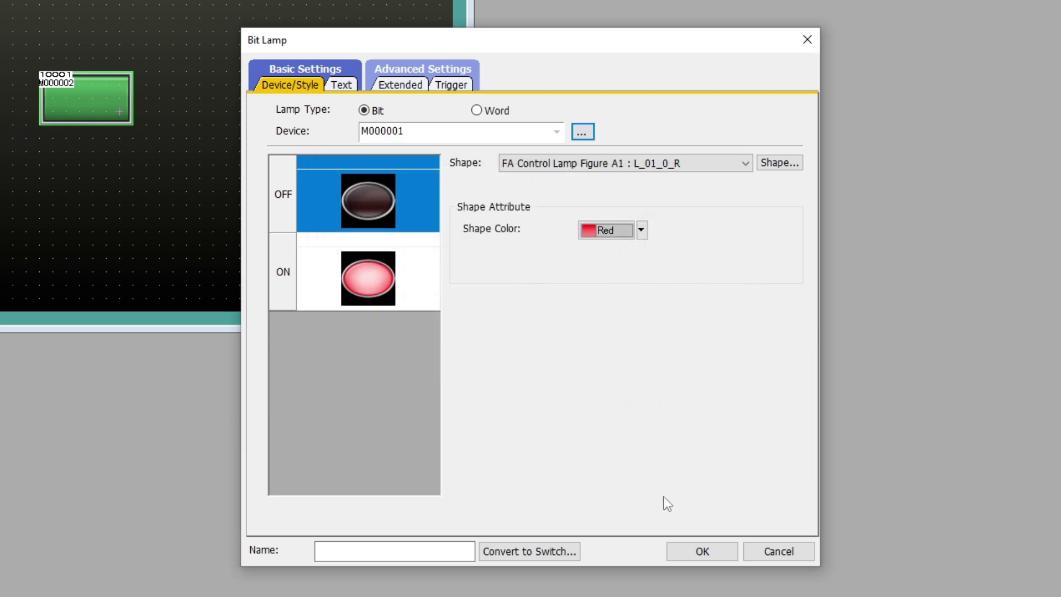
{"action": "left_click", "coordinate": [699, 552]}
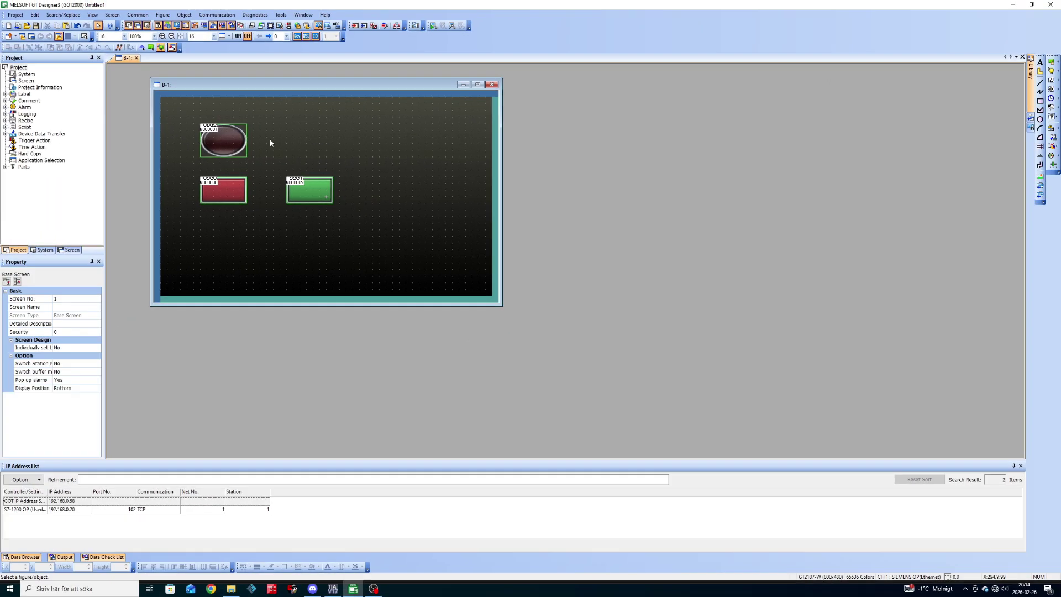
- Duplicate the red bit lamp to a spot above the green switch and assign the copy device M000003
{"action": "left_click_drag", "start_coordinate": [225, 134], "coordinate": [311, 134]}
{"action": "left_click", "coordinate": [385, 175]}
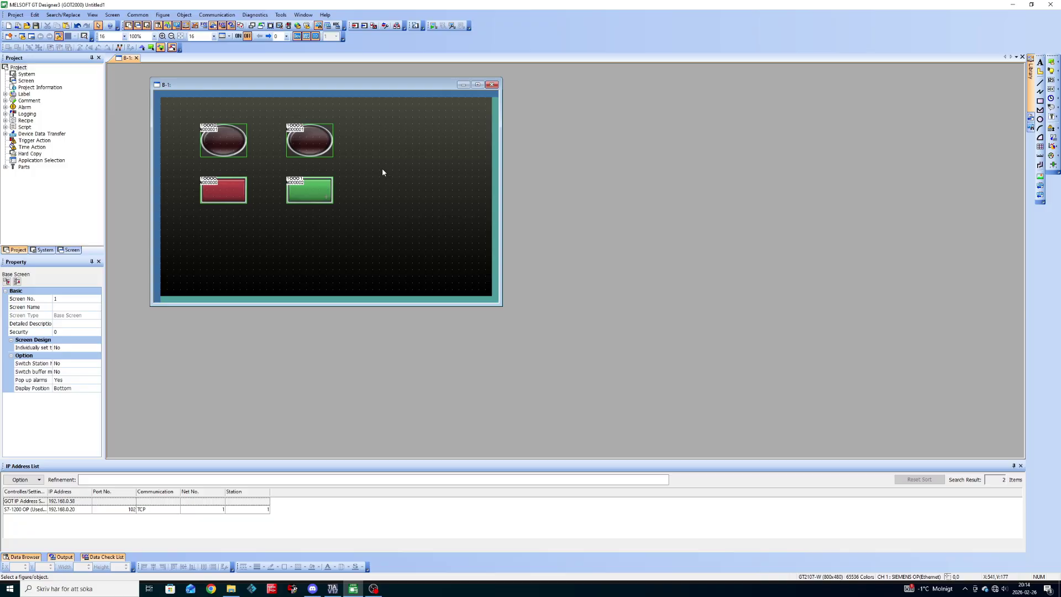
{"action": "double_click", "coordinate": [318, 142]}
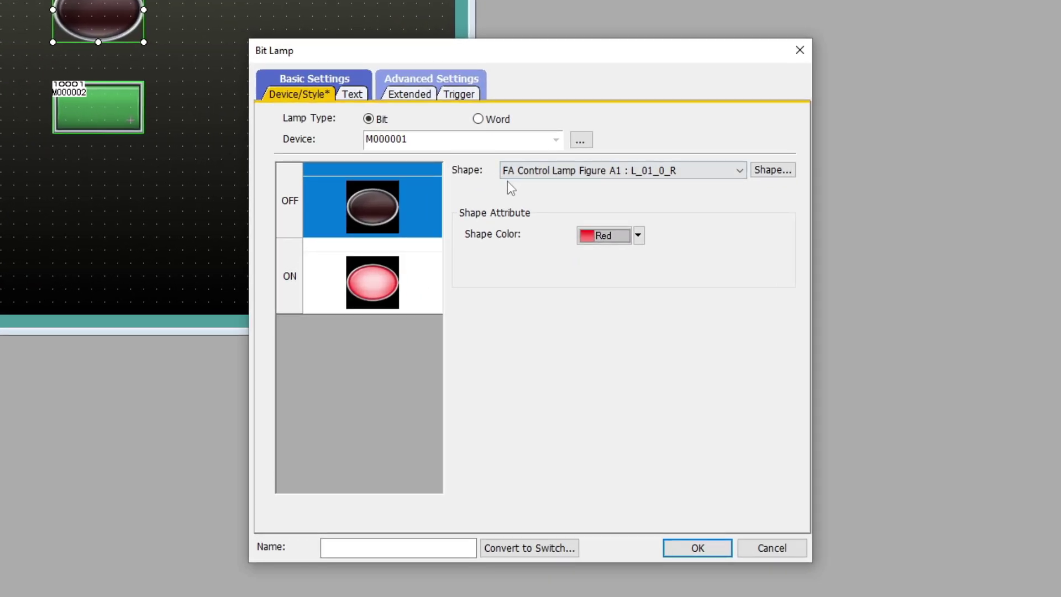
{"action": "left_click", "coordinate": [580, 139]}
{"action": "left_click", "coordinate": [450, 227]}
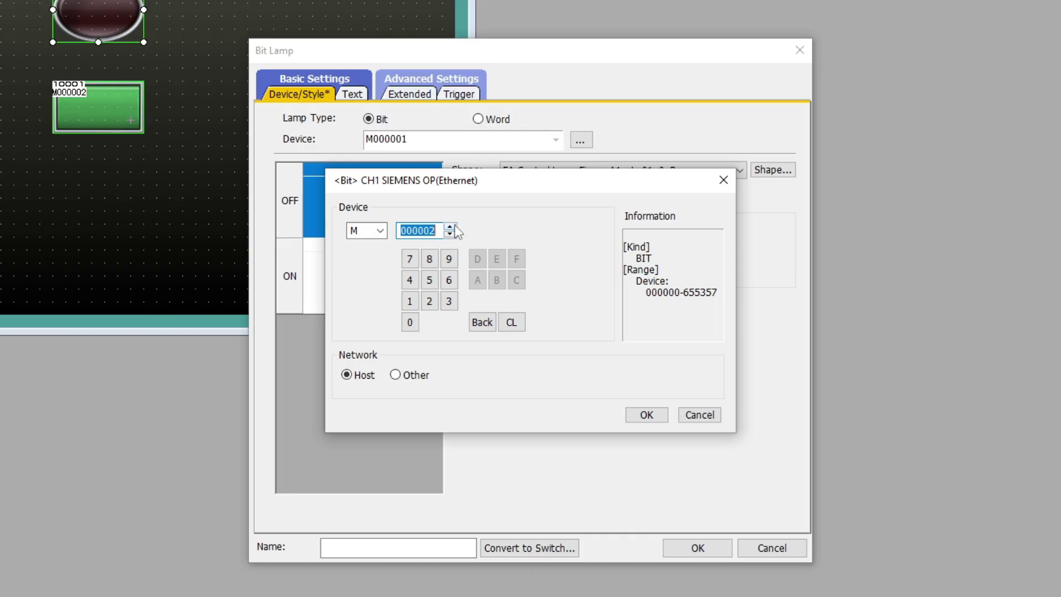
{"action": "left_click", "coordinate": [650, 412]}
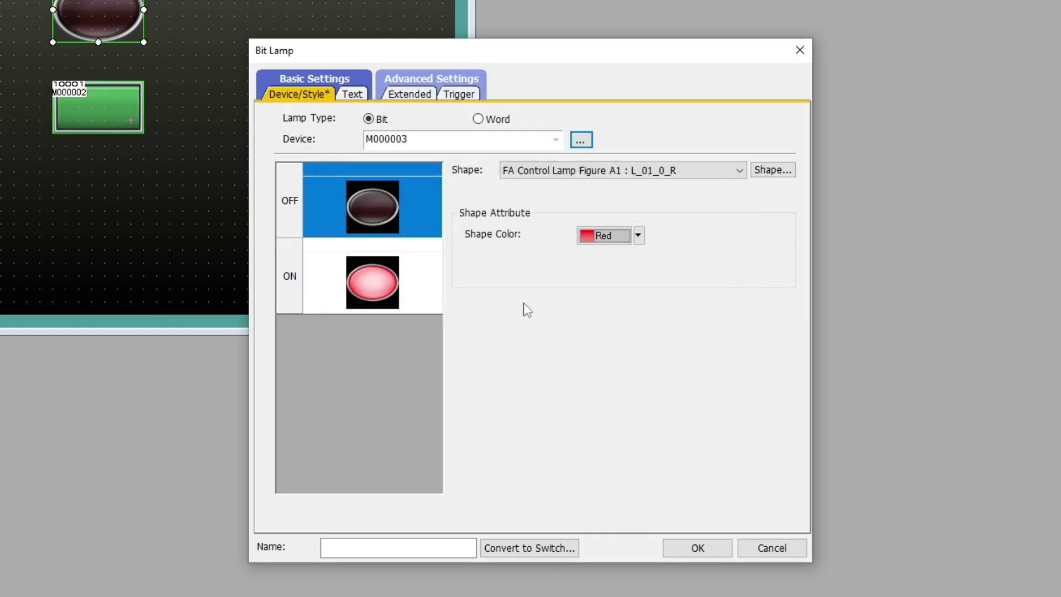
- Colour the copied lamp green for both the OFF and ON states and confirm its settings
{"action": "left_click", "coordinate": [640, 235]}
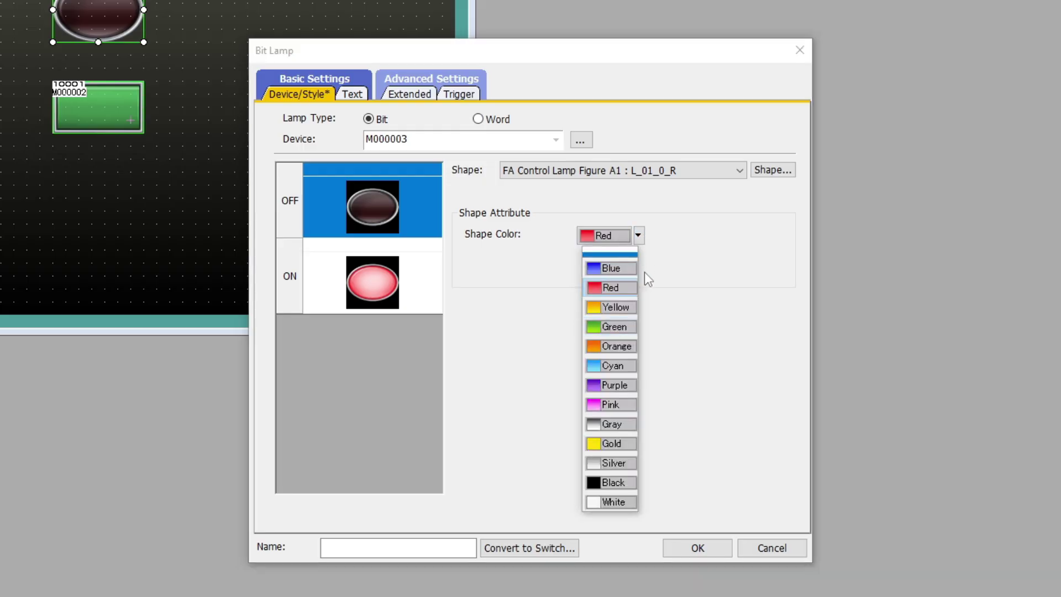
{"action": "left_click", "coordinate": [610, 327]}
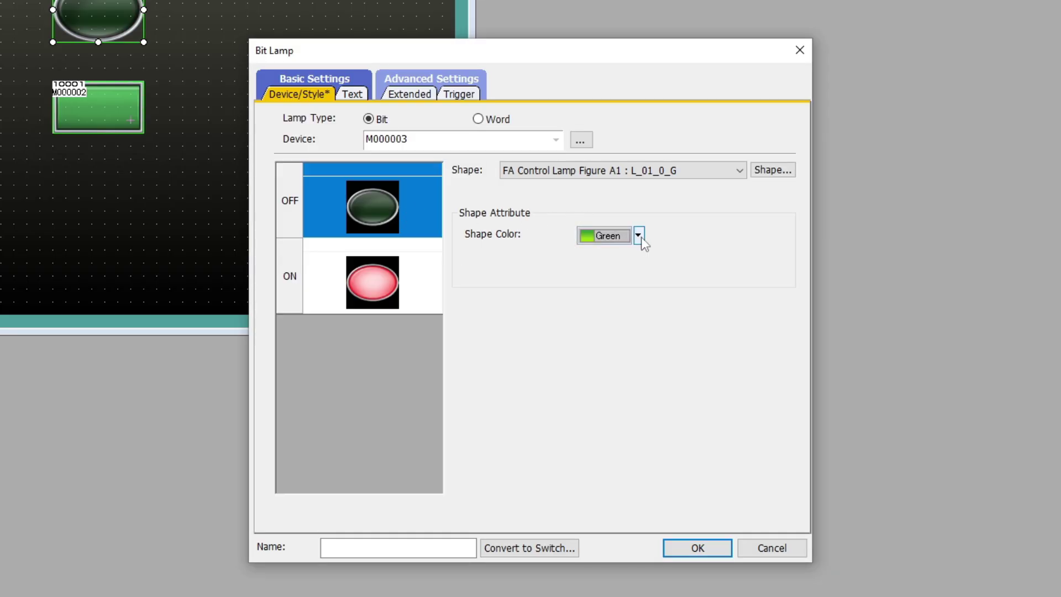
{"action": "left_click", "coordinate": [381, 291]}
{"action": "left_click", "coordinate": [638, 235]}
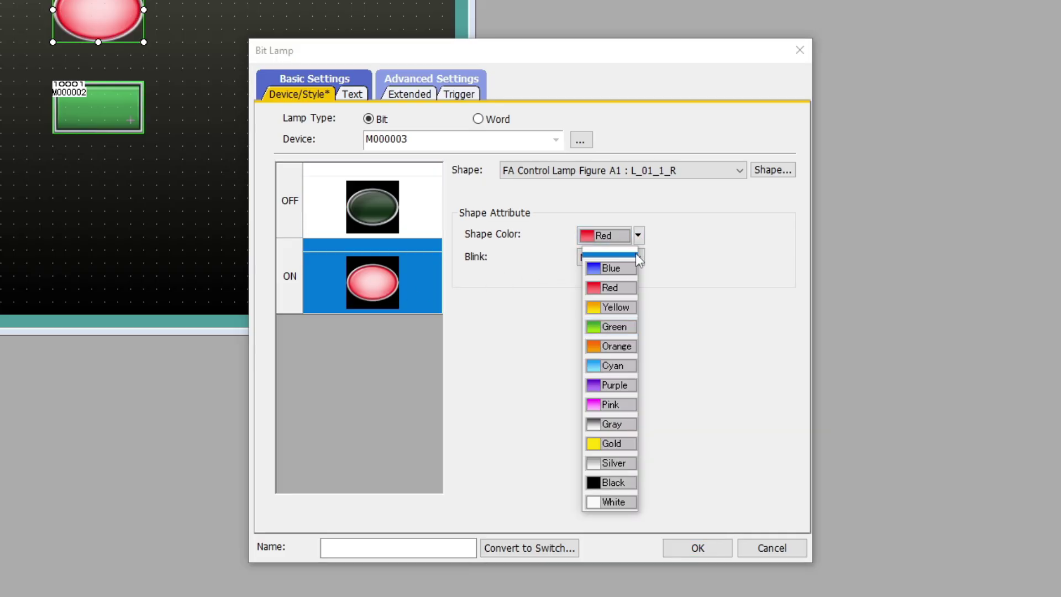
{"action": "left_click", "coordinate": [610, 326]}
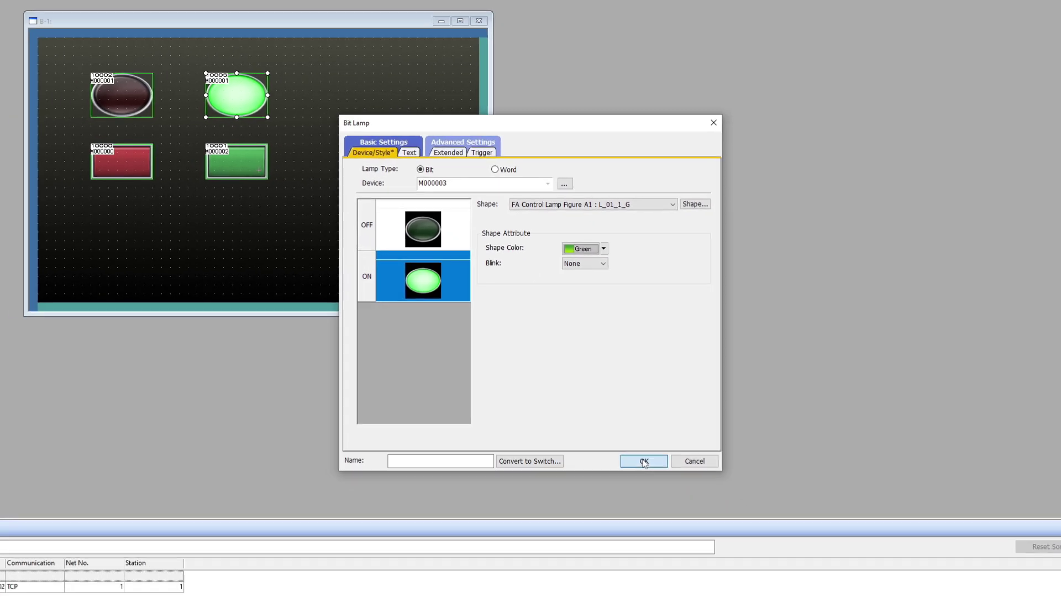
{"action": "left_click", "coordinate": [644, 462]}
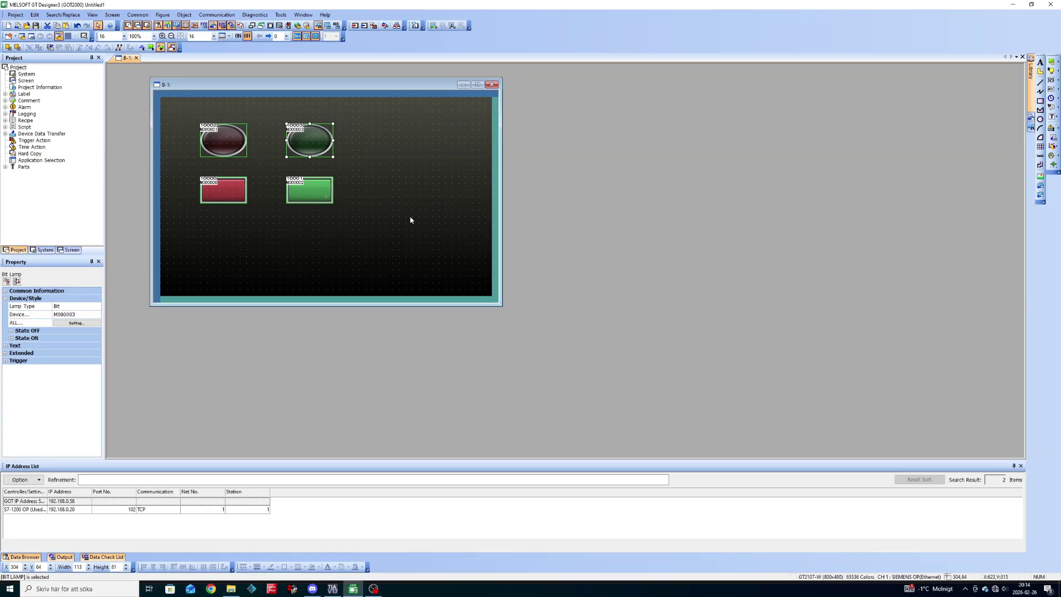
{"action": "left_click", "coordinate": [399, 142]}
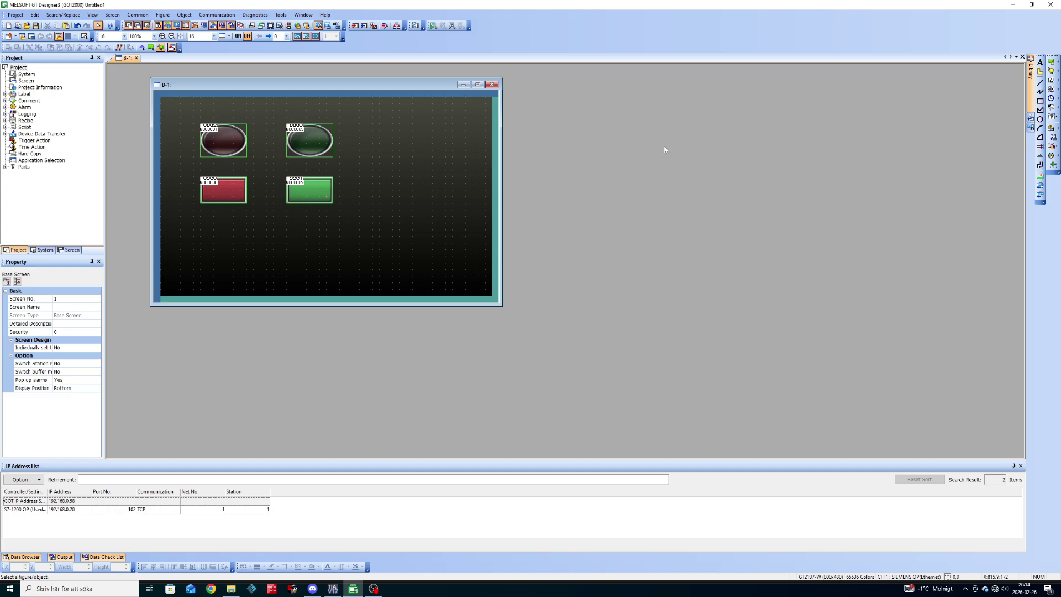
- Place a numerical display about 245 × 69 in size on the base screen to the right of the lamps and switches
{"action": "left_click", "coordinate": [1051, 89]}
{"action": "left_click", "coordinate": [1049, 80]}
{"action": "left_click", "coordinate": [442, 154]}
{"action": "left_click_drag", "start_coordinate": [436, 163], "coordinate": [404, 167]}
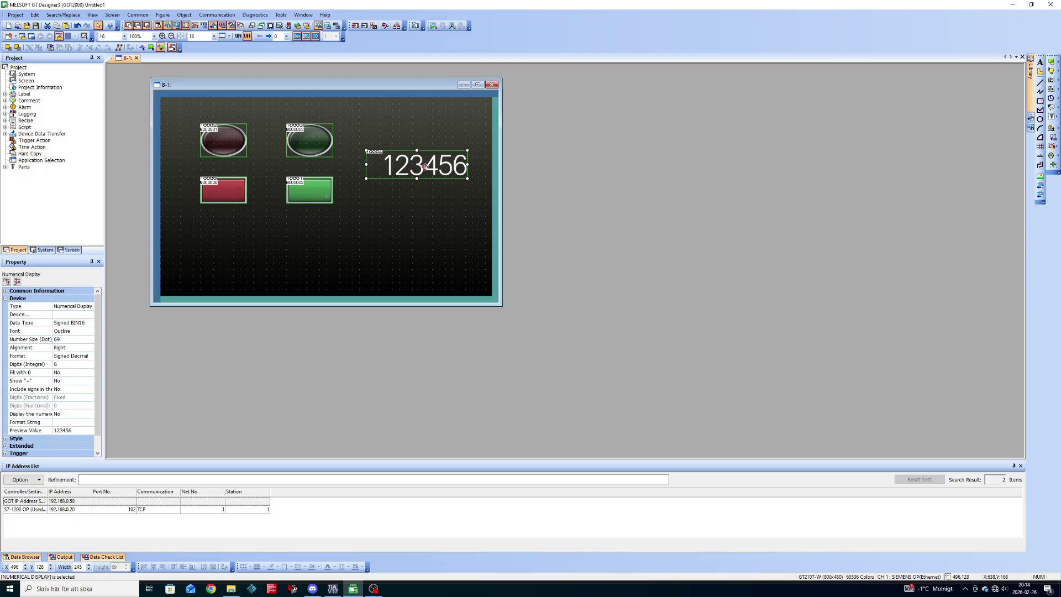
- Assign device MW202 to the numerical display, check its style settings and confirm
{"action": "double_click", "coordinate": [424, 165]}
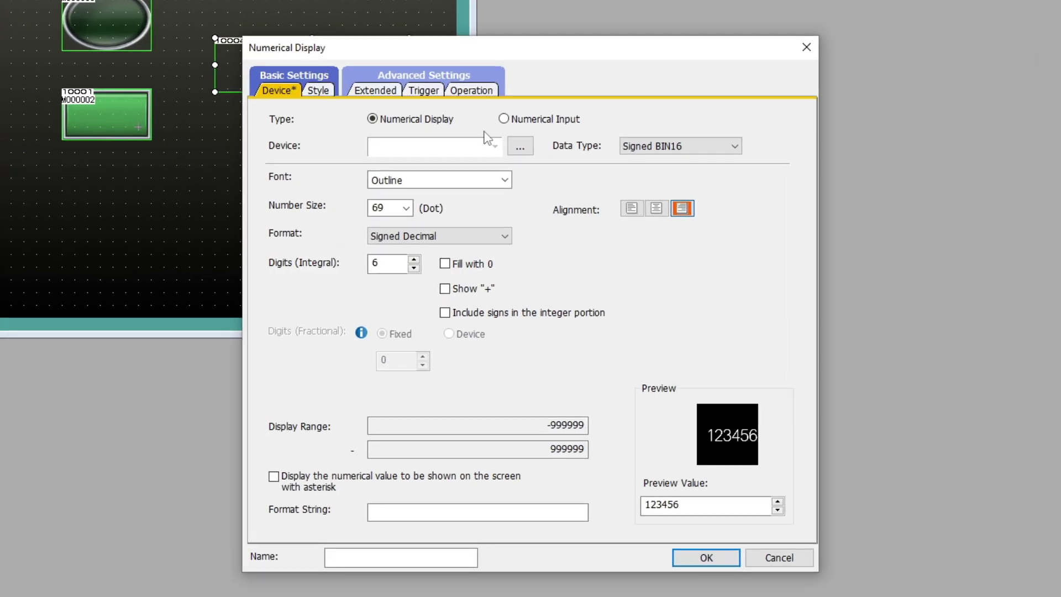
{"action": "left_click", "coordinate": [520, 148]}
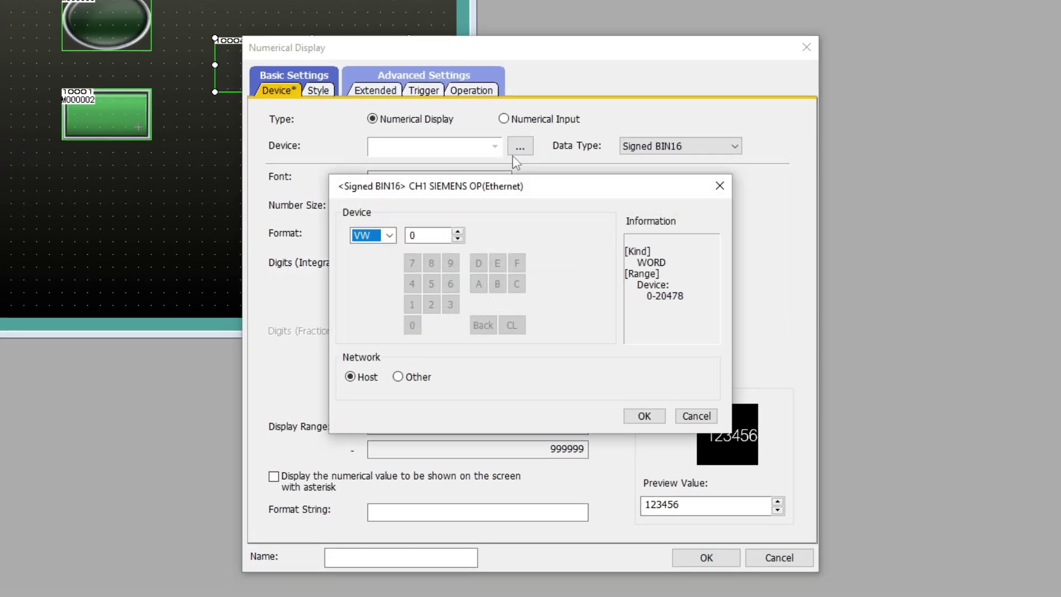
{"action": "left_click", "coordinate": [390, 236]}
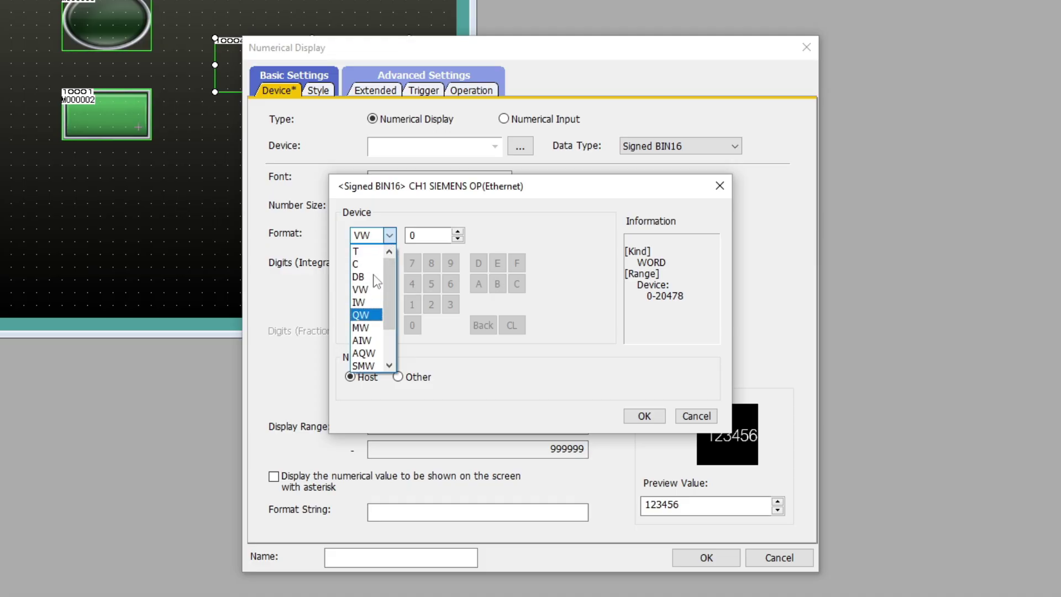
{"action": "scroll", "coordinate": [377, 281], "scroll_direction": "up", "scroll_amount": 1}
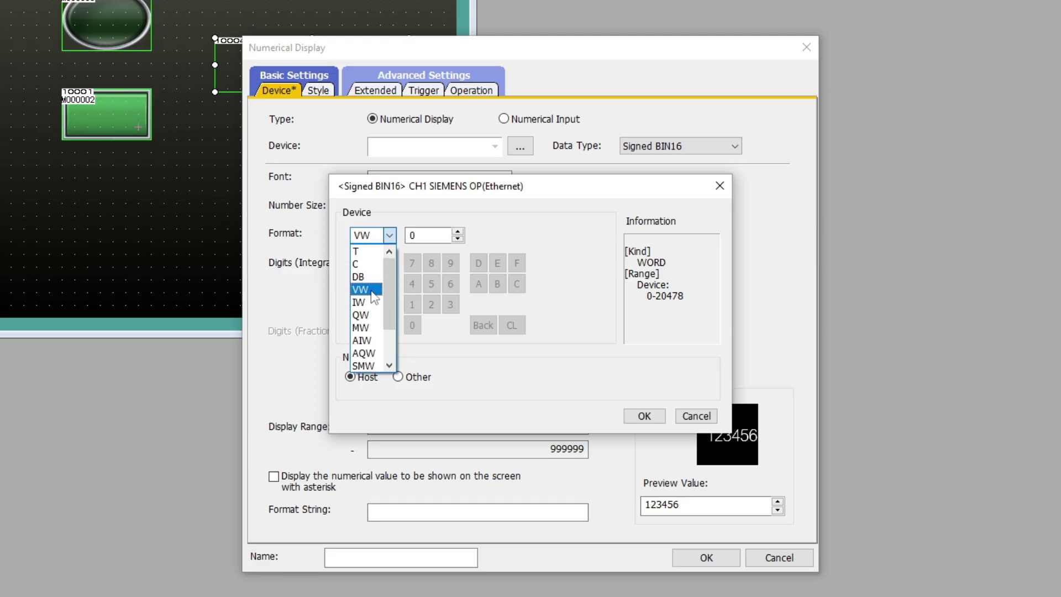
{"action": "left_click", "coordinate": [379, 327]}
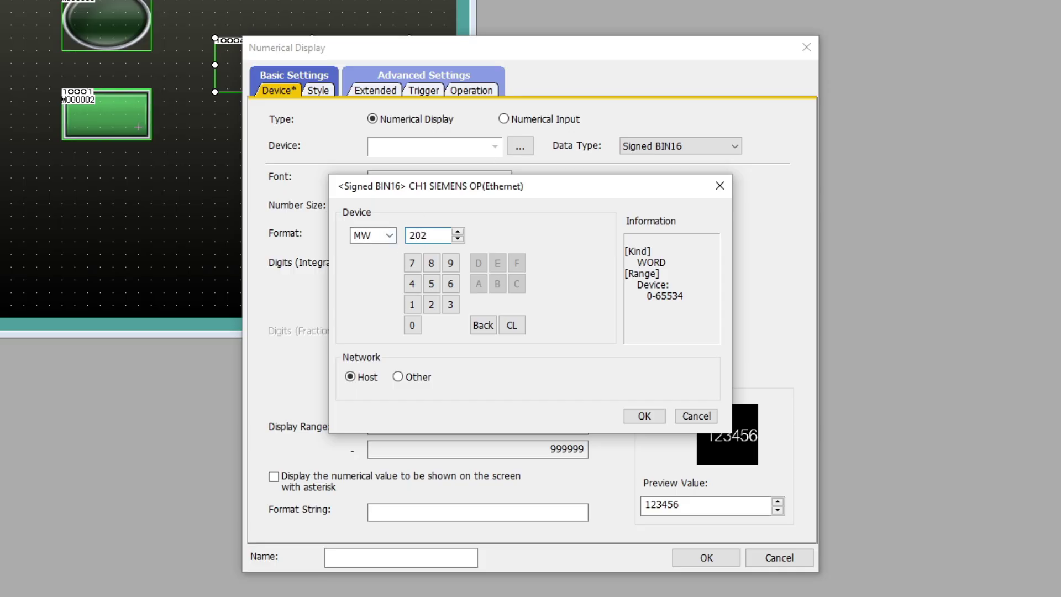
{"action": "type", "text": "202"}
{"action": "left_click", "coordinate": [644, 416]}
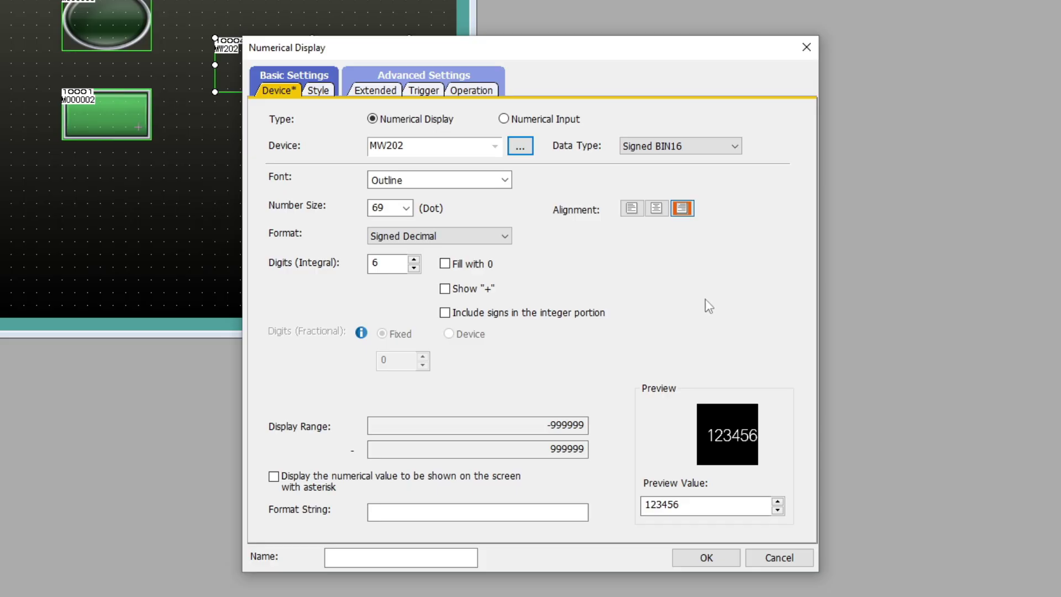
{"action": "left_click", "coordinate": [318, 90]}
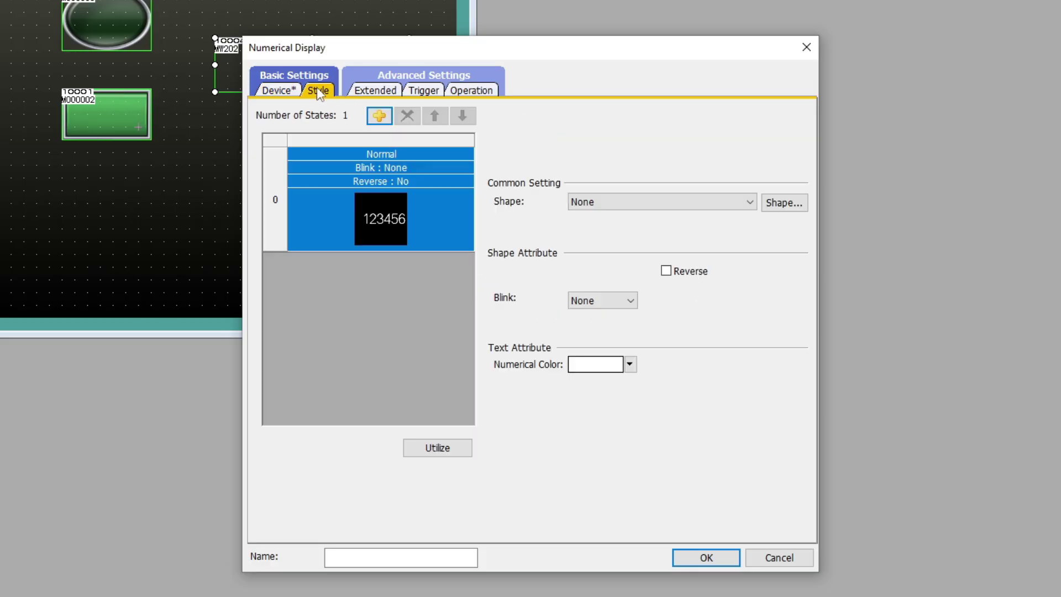
{"action": "left_click", "coordinate": [278, 90]}
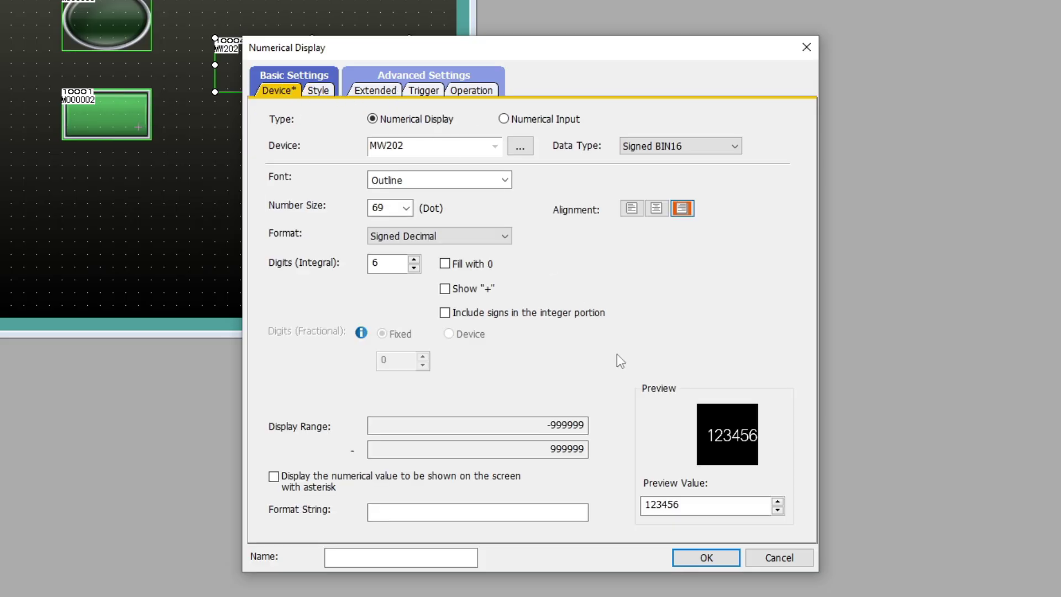
{"action": "left_click", "coordinate": [705, 557]}
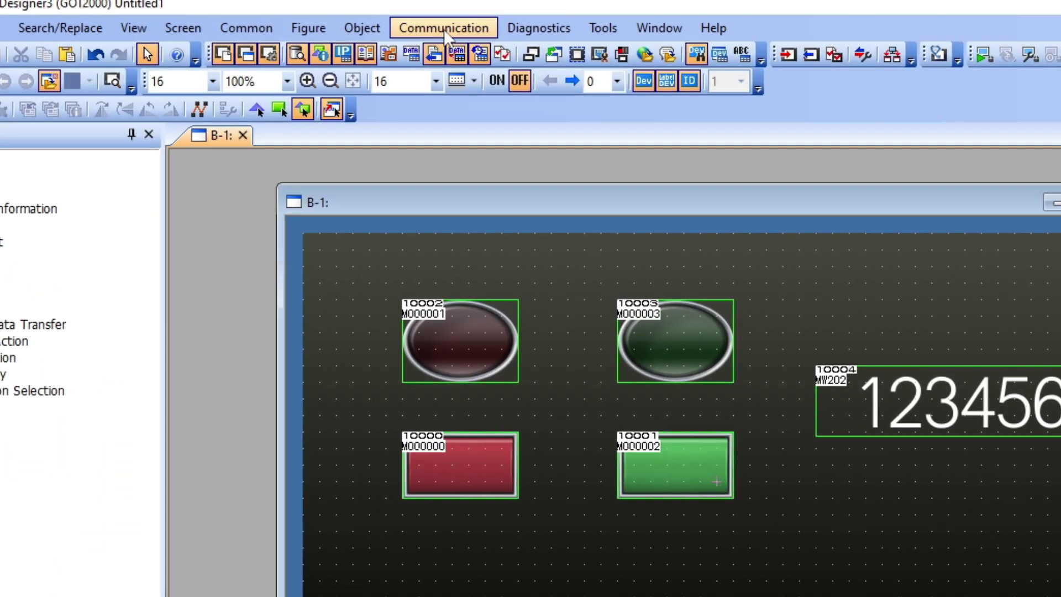
- Configure the GOT write connection as Ethernet with GOT IP address 192.168.0.58, test it and accept the configuration
{"action": "left_click", "coordinate": [217, 15]}
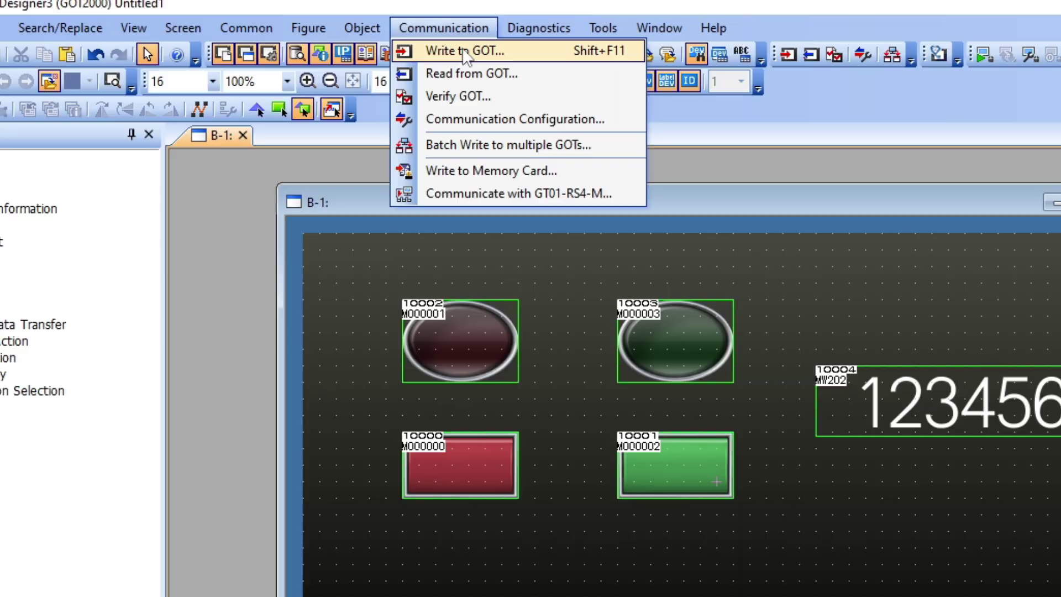
{"action": "left_click", "coordinate": [463, 51]}
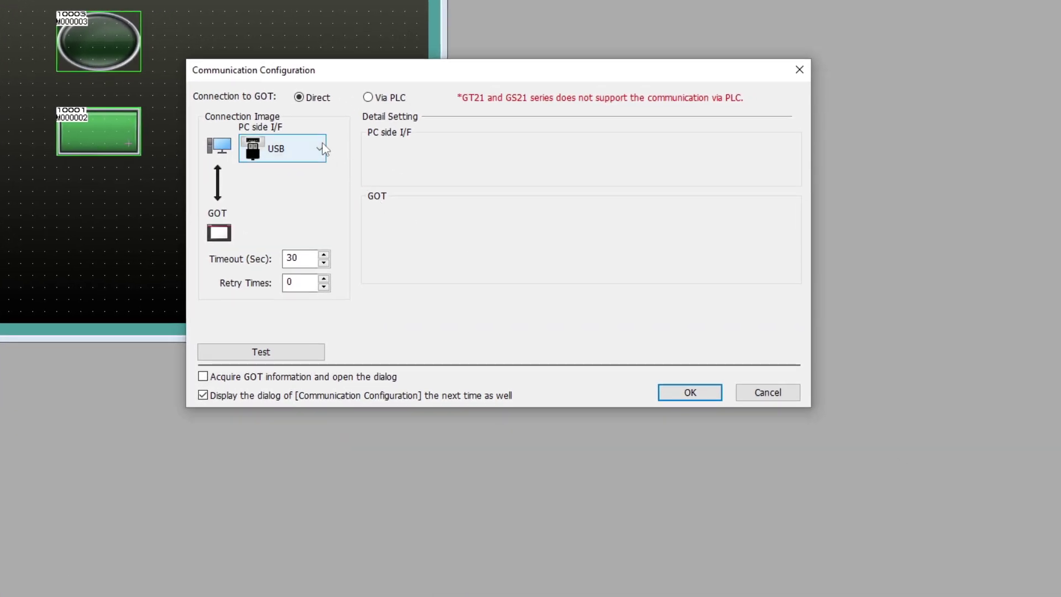
{"action": "left_click", "coordinate": [323, 142]}
{"action": "left_click", "coordinate": [308, 202]}
{"action": "double_click", "coordinate": [553, 215]}
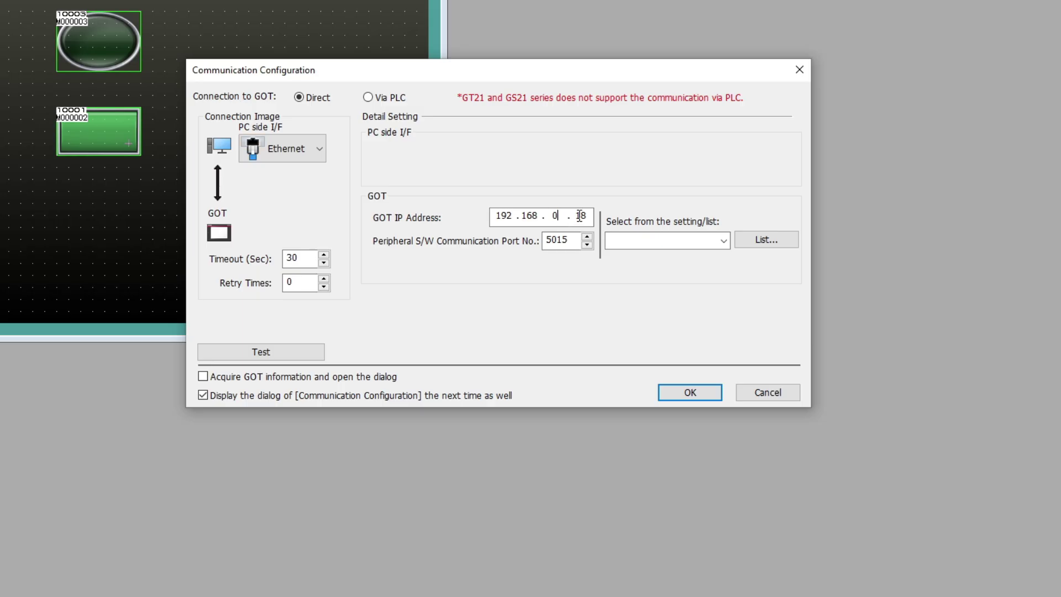
{"action": "type", "text": "58"}
{"action": "left_click", "coordinate": [298, 351]}
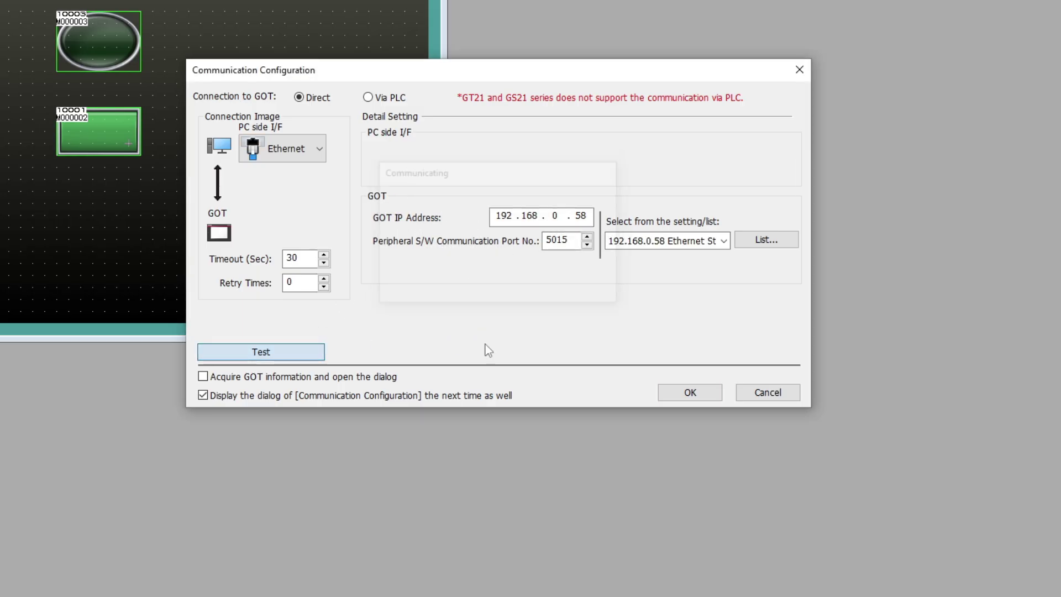
{"action": "left_click", "coordinate": [547, 272]}
{"action": "left_click", "coordinate": [699, 391]}
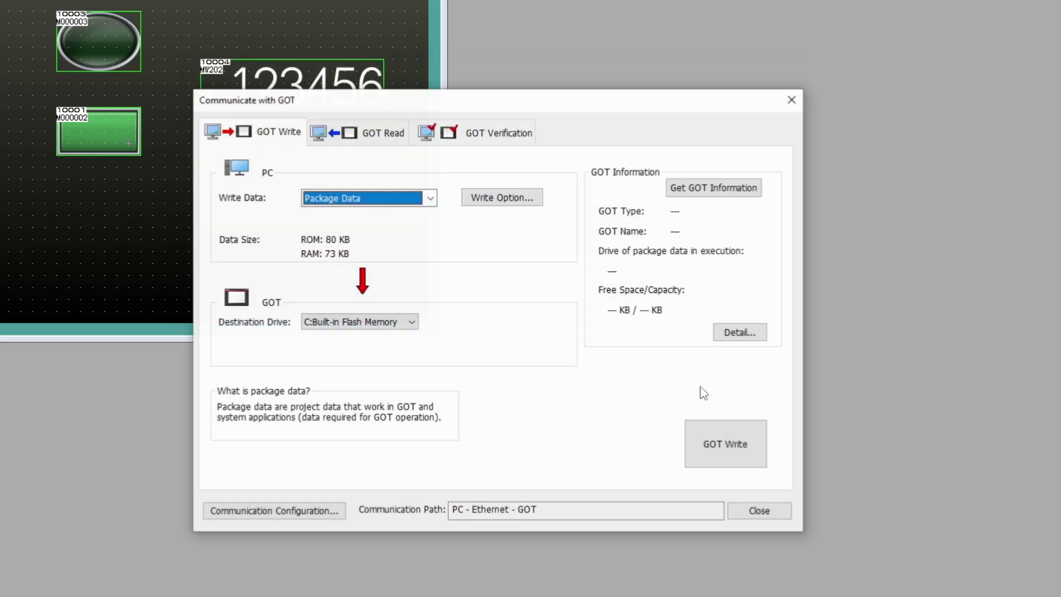
- Write the package data to the GOT's built-in flash memory and close the communication dialog
{"action": "left_click", "coordinate": [724, 447]}
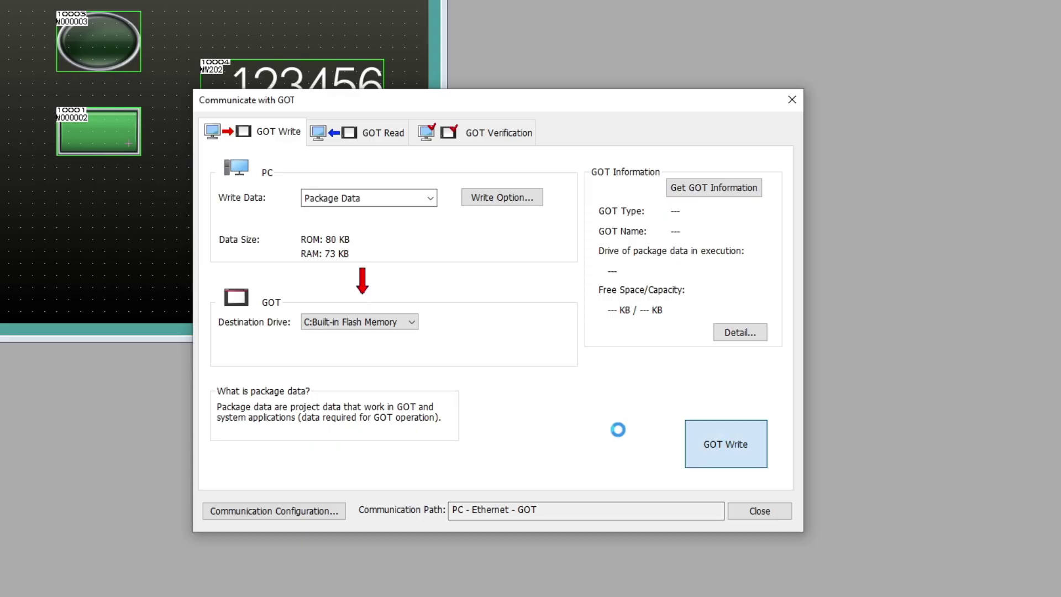
{"action": "left_click", "coordinate": [548, 431]}
{"action": "left_click", "coordinate": [547, 379]}
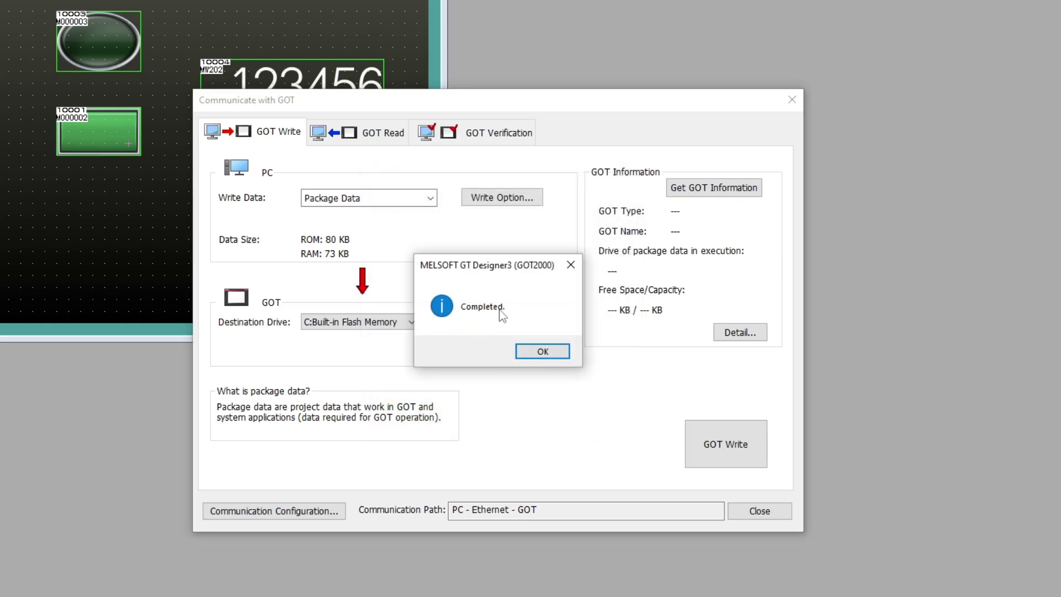
{"action": "left_click", "coordinate": [544, 351]}
{"action": "left_click", "coordinate": [768, 512]}
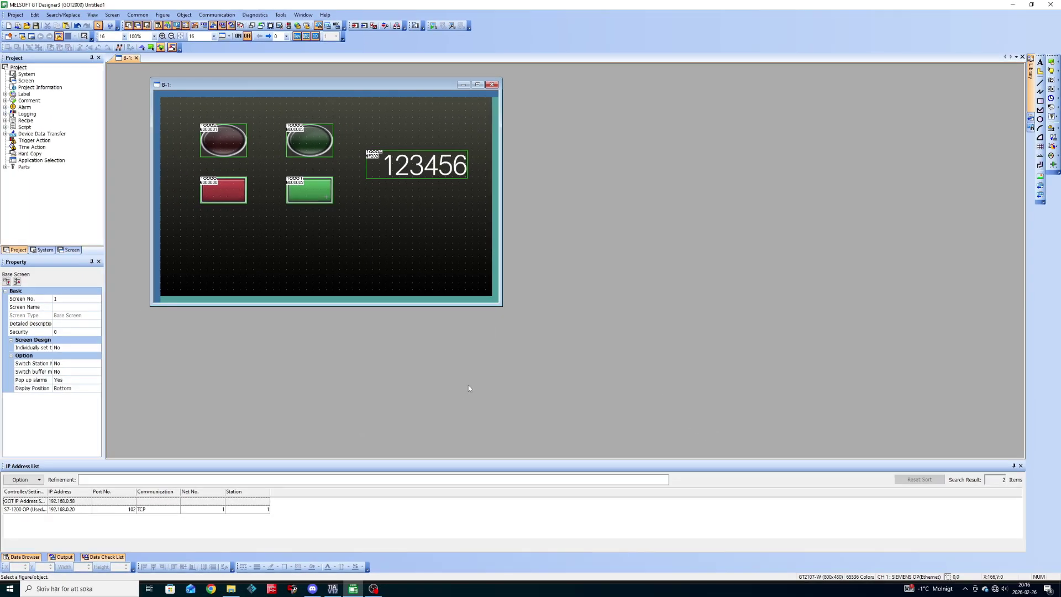
- Switch to TIA Portal, go online with PLC_1 and monitor the Main [OB1] block
{"action": "key", "text": "alt+Tab"}
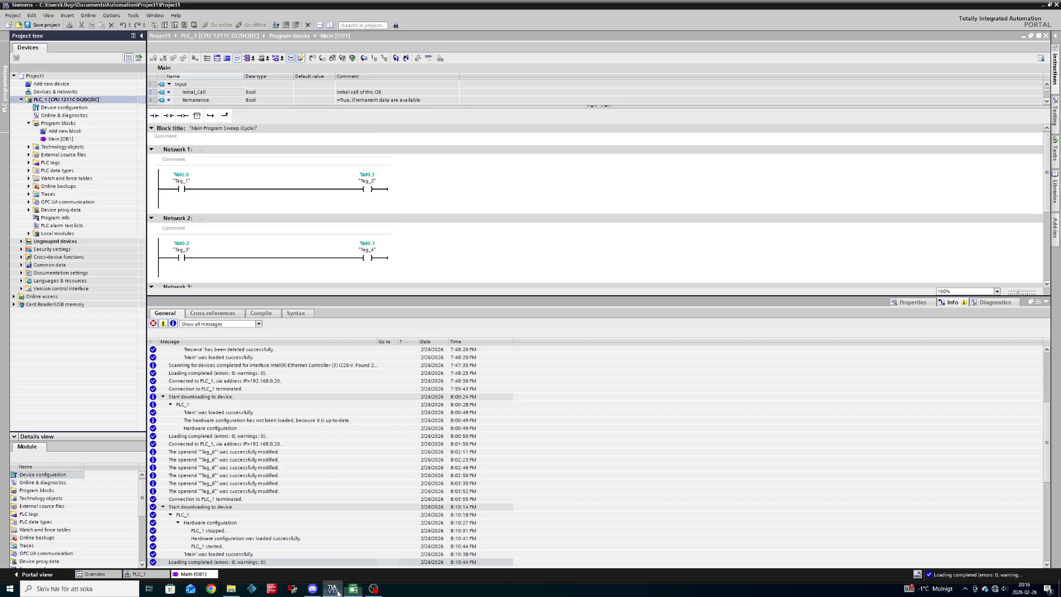
{"action": "left_click", "coordinate": [819, 259]}
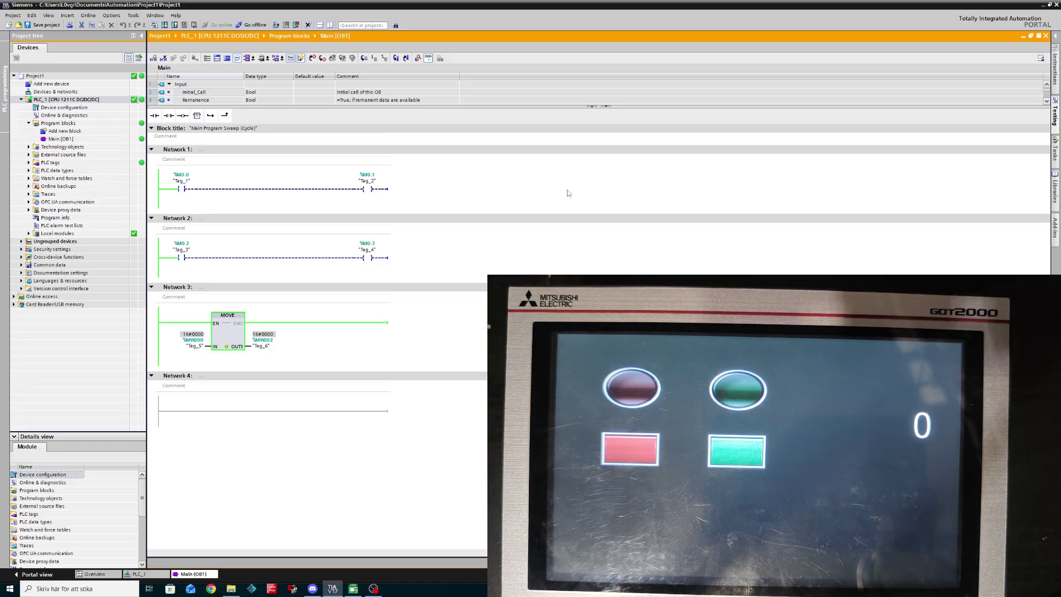
- Modify the value of Tag_5 at the MOVE input in Network 3 to 2000 and again to 1337
{"action": "right_click", "coordinate": [202, 337]}
{"action": "left_click", "coordinate": [226, 398]}
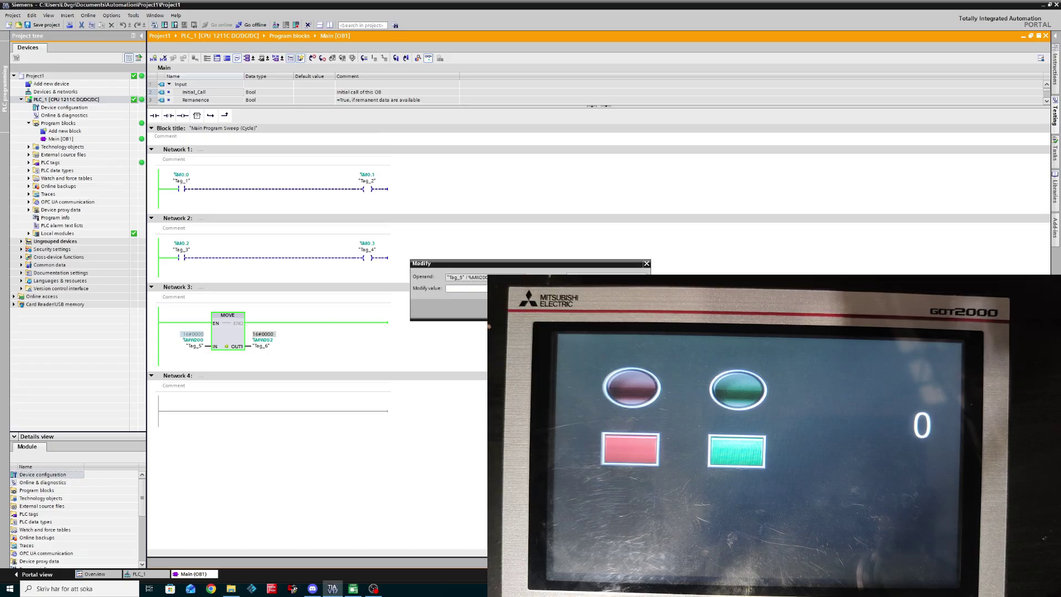
{"action": "type", "text": "2000"}
{"action": "key", "text": "Return"}
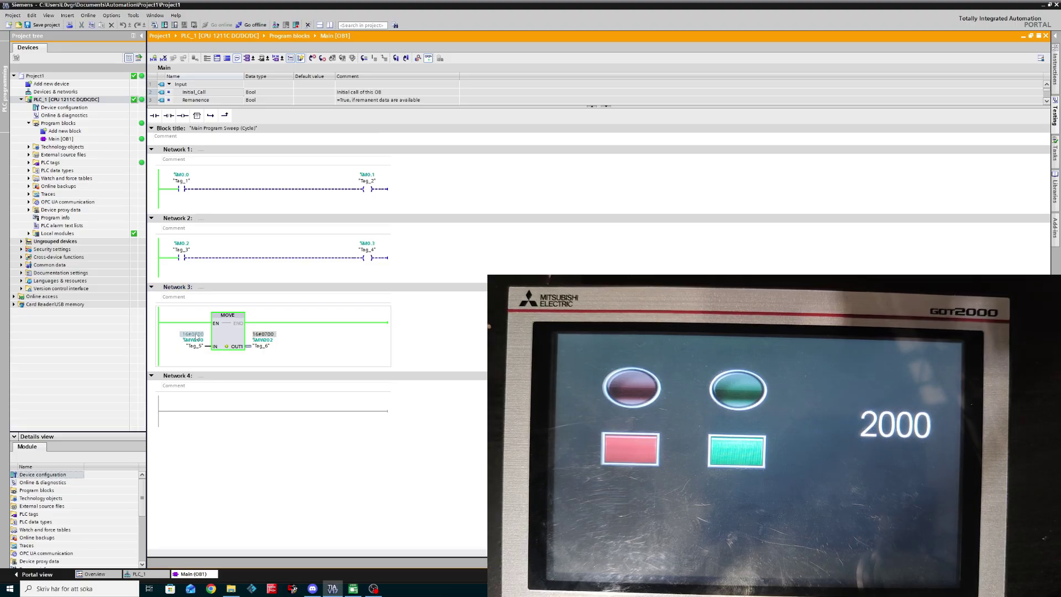
{"action": "double_click", "coordinate": [195, 337]}
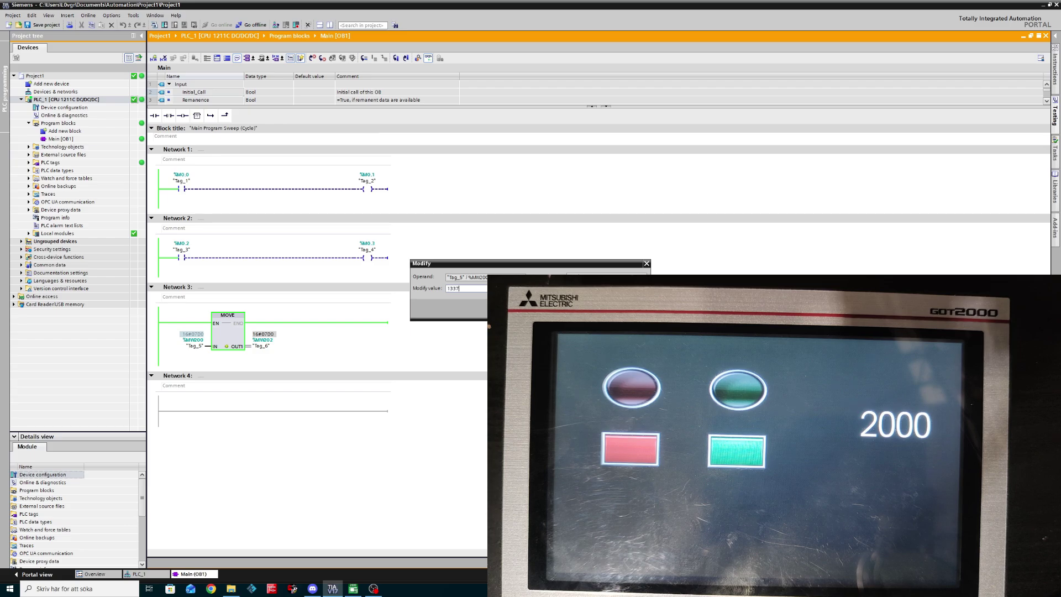
{"action": "key", "text": "Escape"}
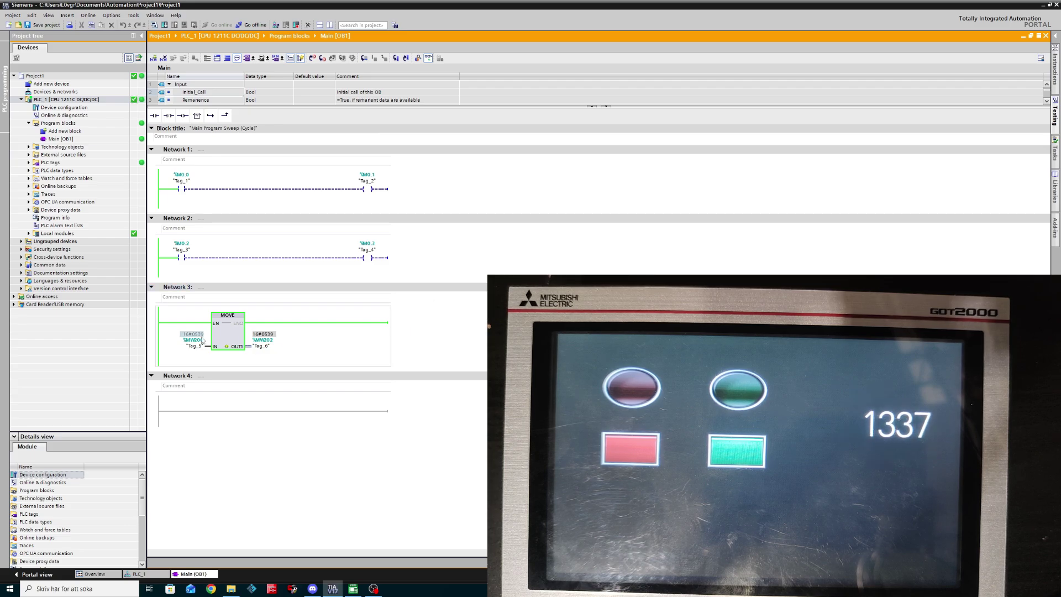
- Try 12624 as the modify value of Tag_5 at the MOVE input, and replace it with 5165
{"action": "double_click", "coordinate": [197, 337]}
{"action": "type", "text": "12624"}
{"action": "key", "text": "Return"}
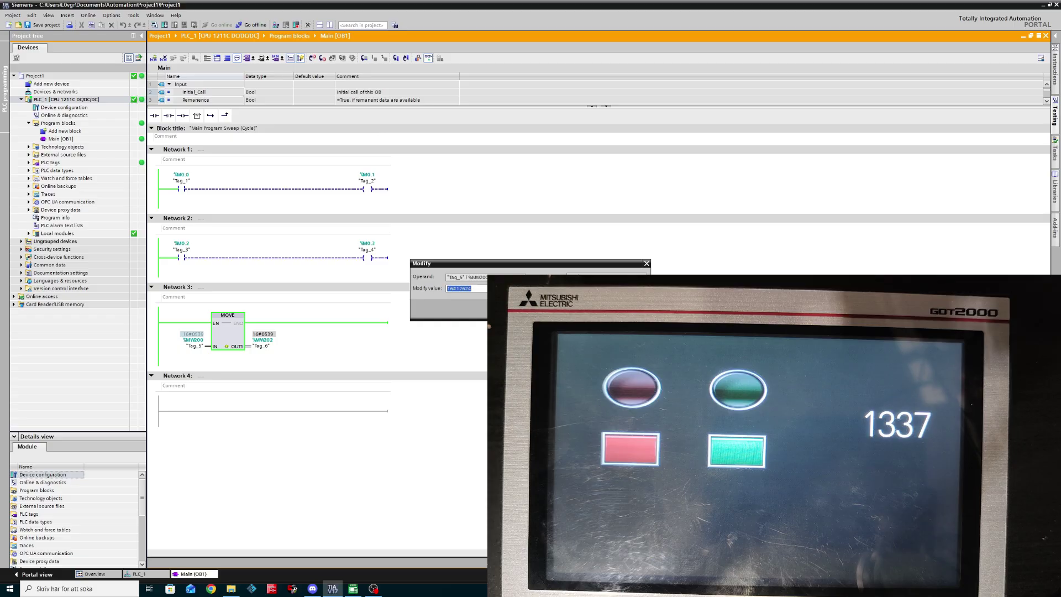
{"action": "key", "text": "Return"}
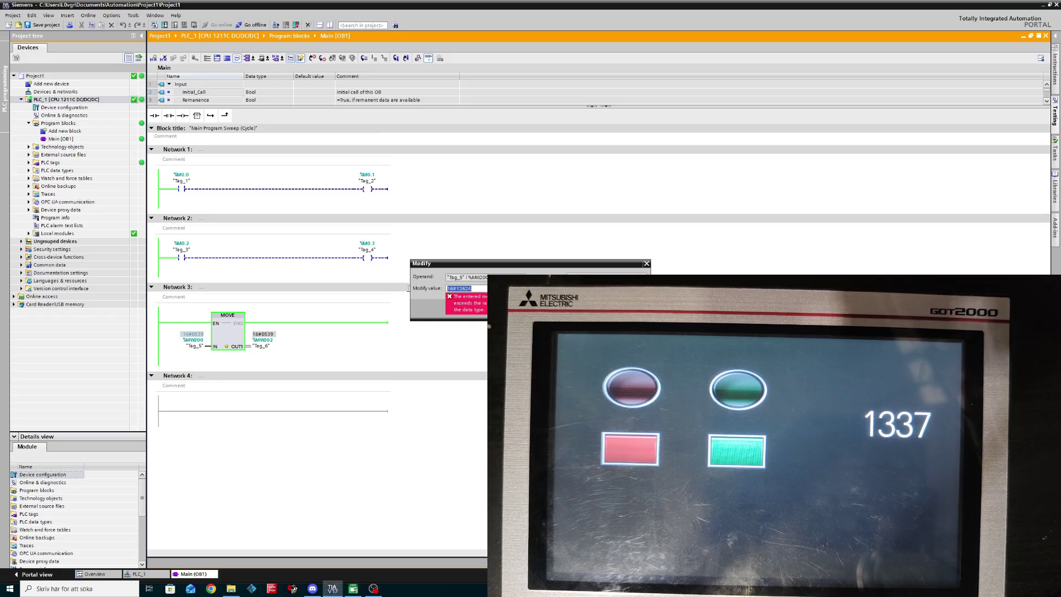
{"action": "key", "text": "BackSpace"}
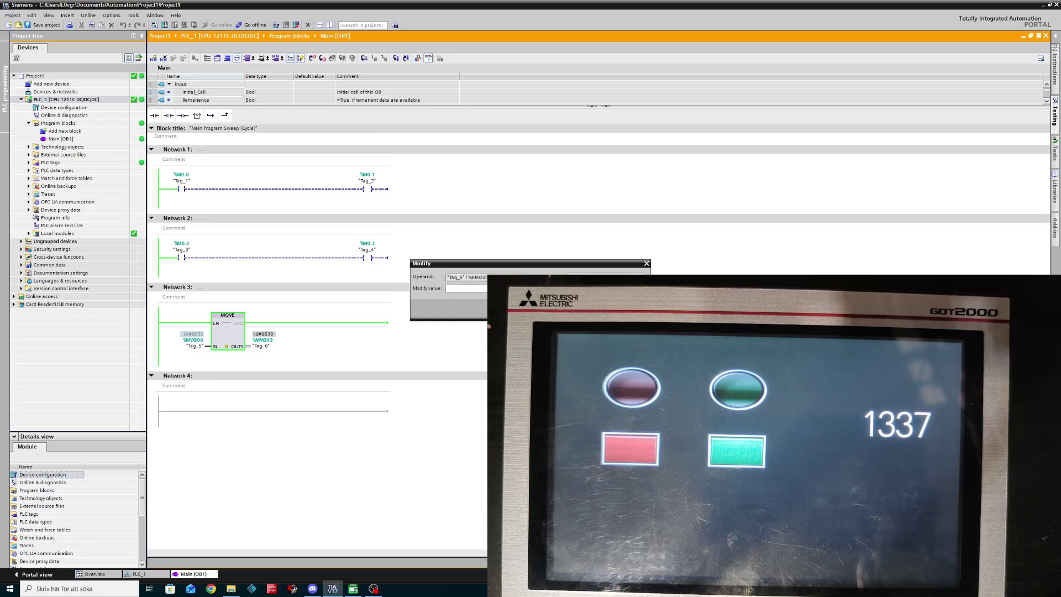
{"action": "type", "text": "5165"}
{"action": "key", "text": "Return"}
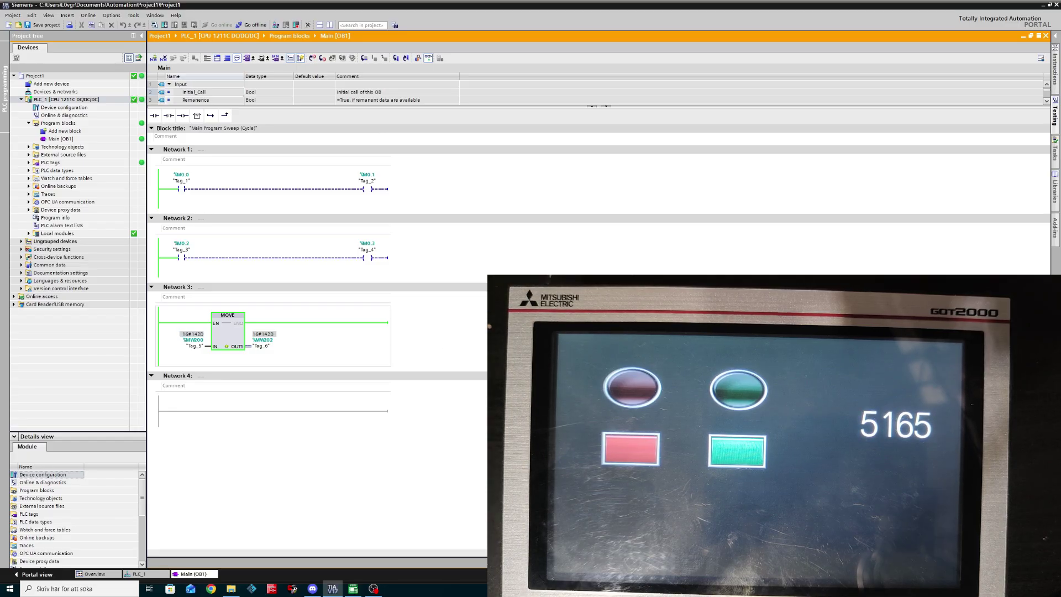
- Modify the value of Tag_5 at the MOVE input to 0
{"action": "key", "text": "ctrl+shift+2"}
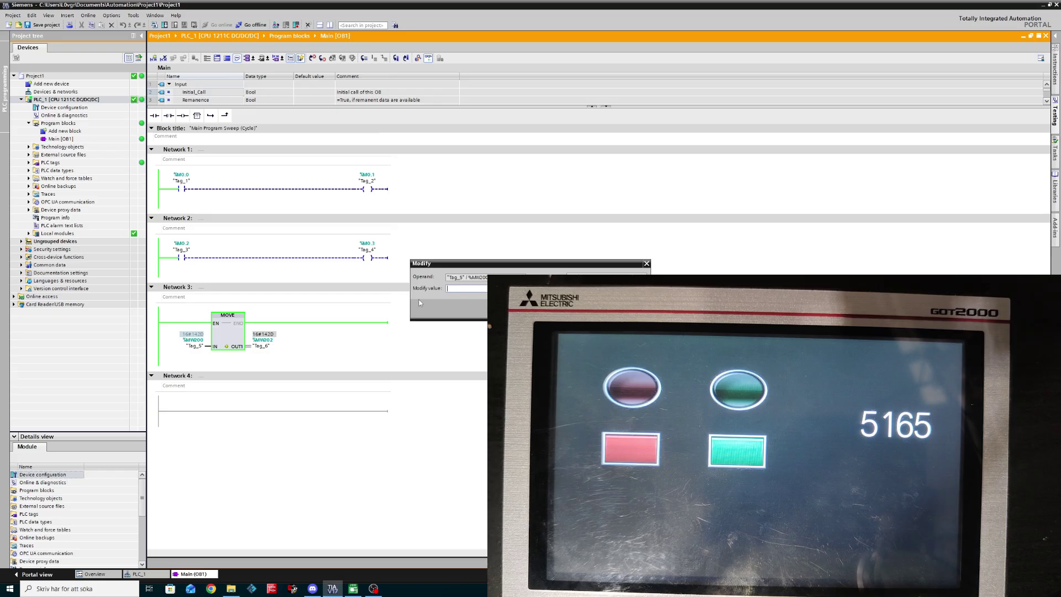
{"action": "type", "text": "0"}
{"action": "key", "text": "Return"}
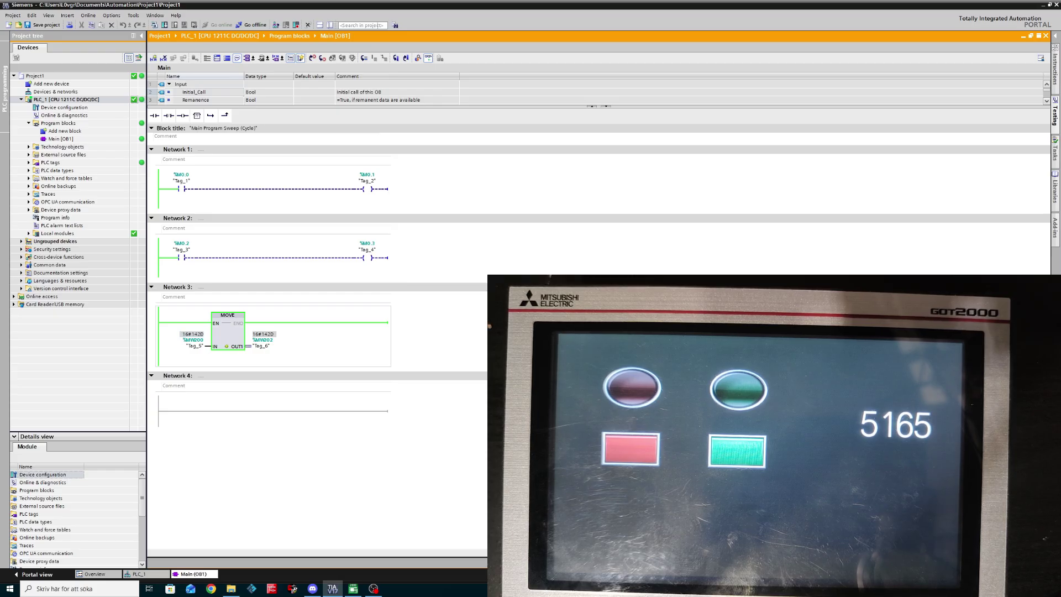